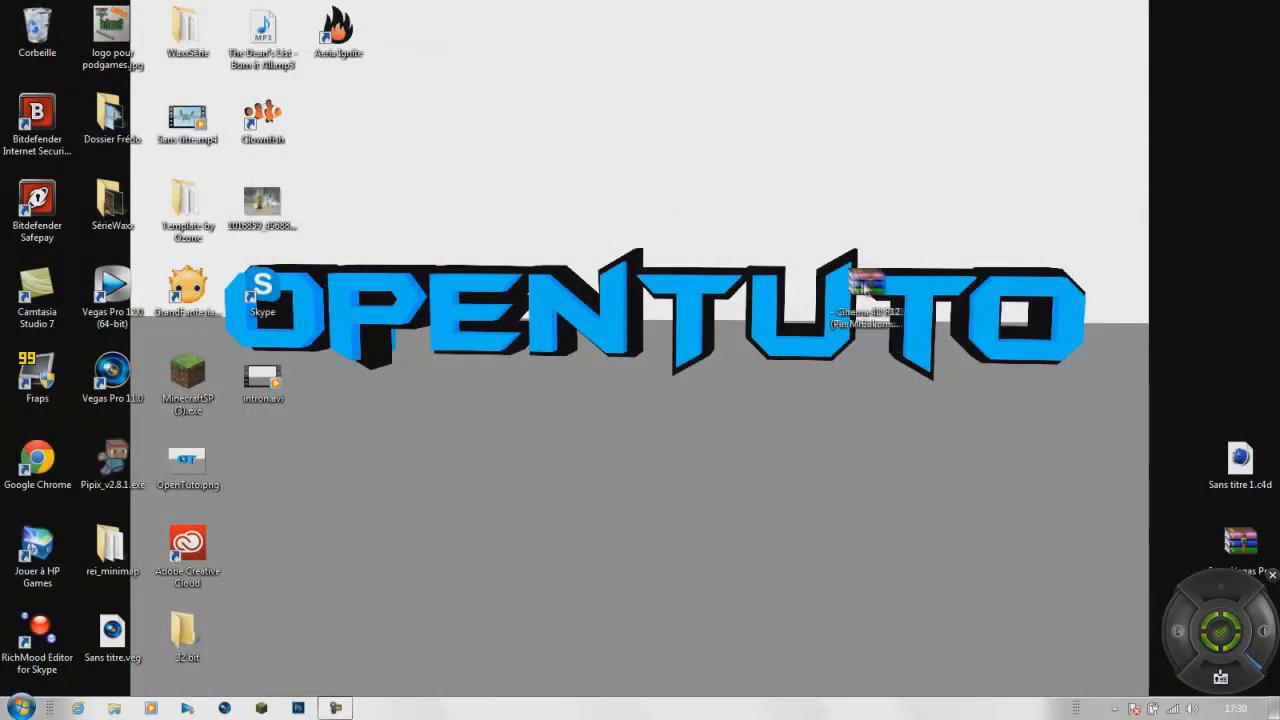
Step: Open the Cinema 4D R12 archive on the desktop, inspect the folder it contains, and close WinRAR
click(862, 289)
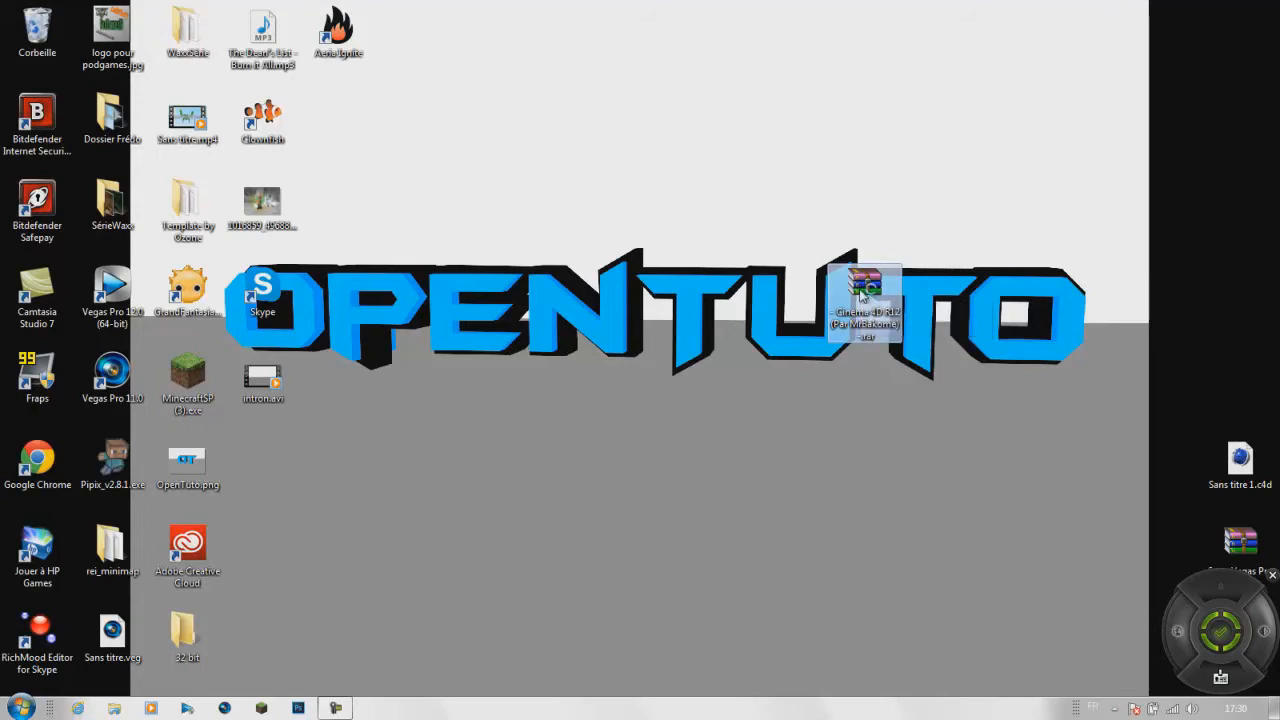
double_click(842, 289)
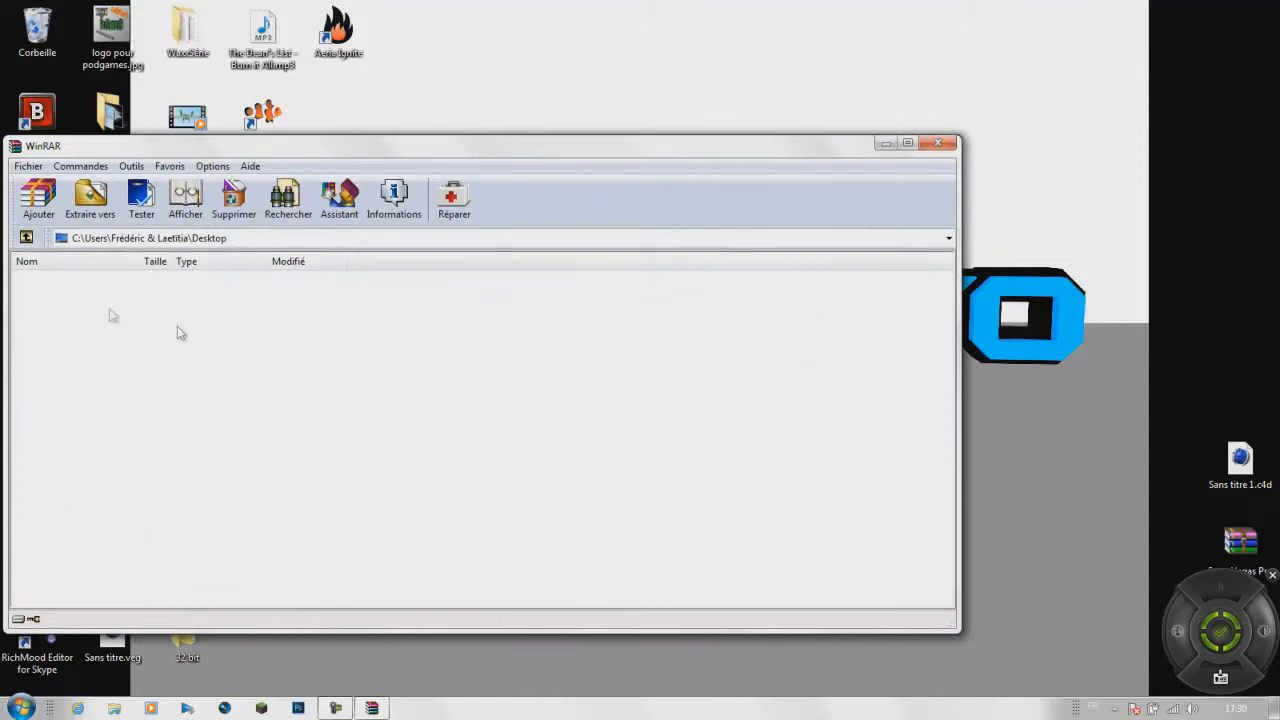
click(55, 295)
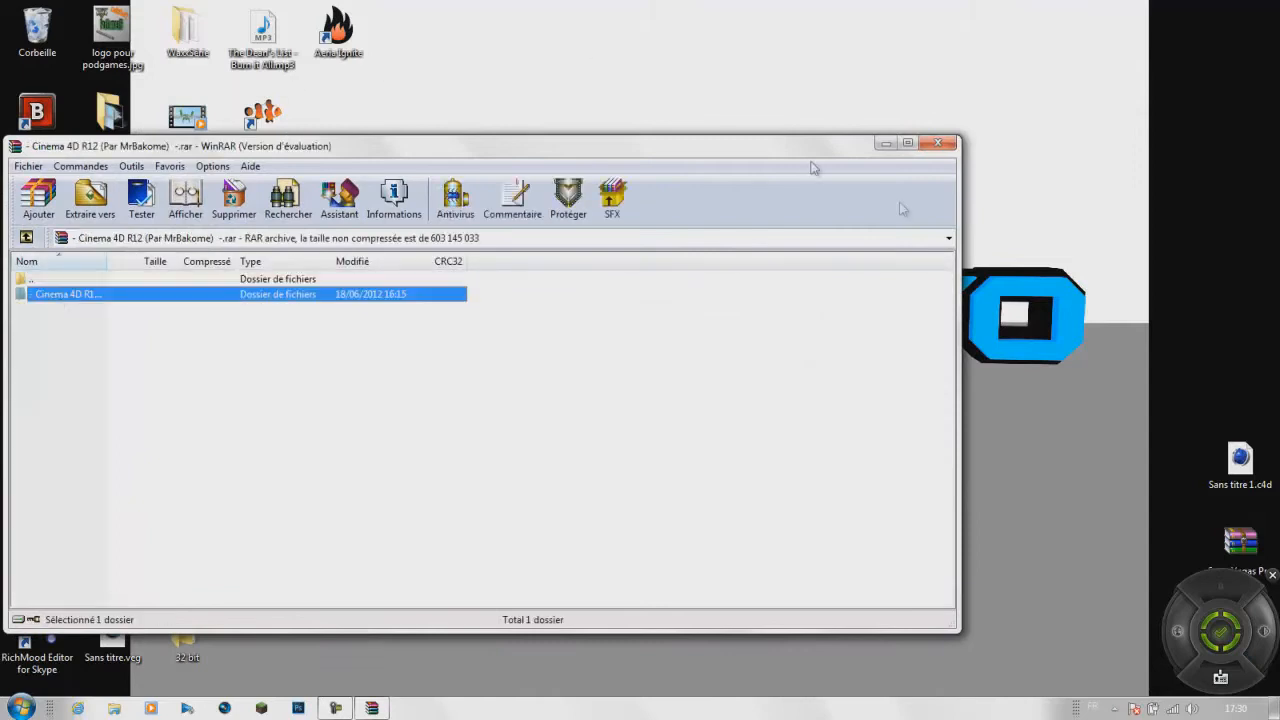
click(936, 145)
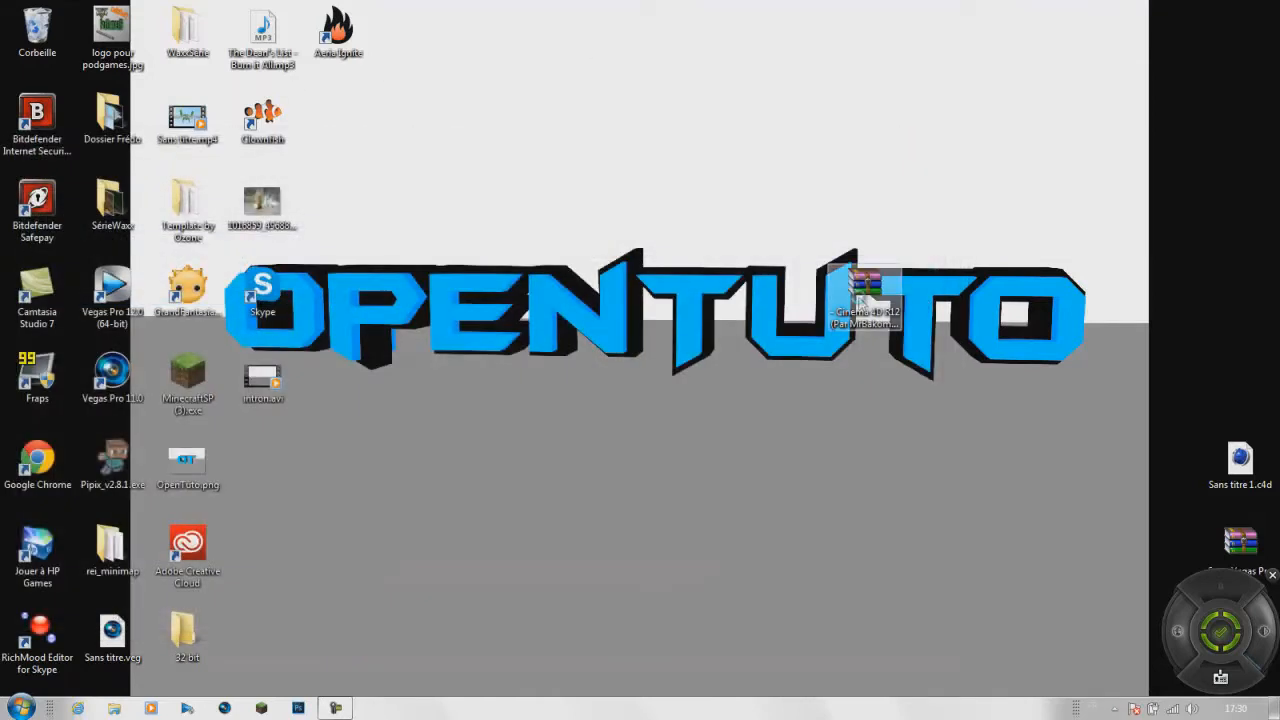
Step: Extract the Cinema 4D R12 archive into its own folder on the desktop
right_click(860, 300)
click(880, 361)
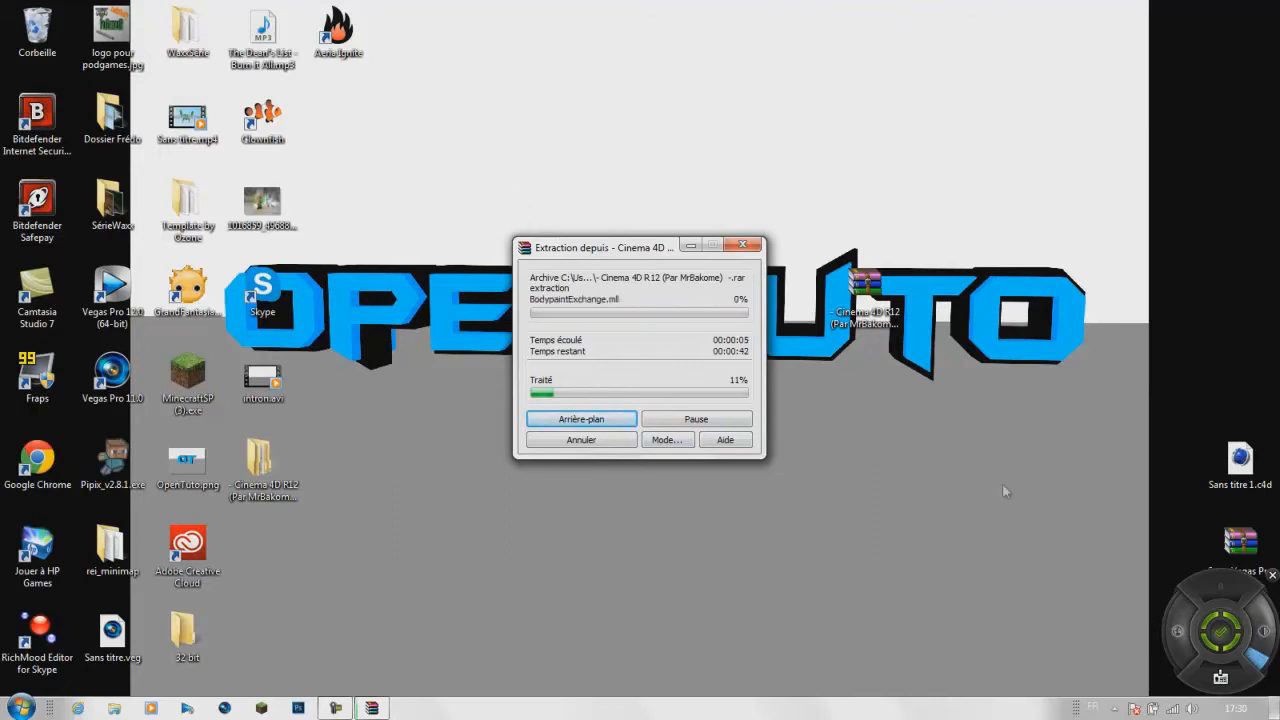
click(338, 707)
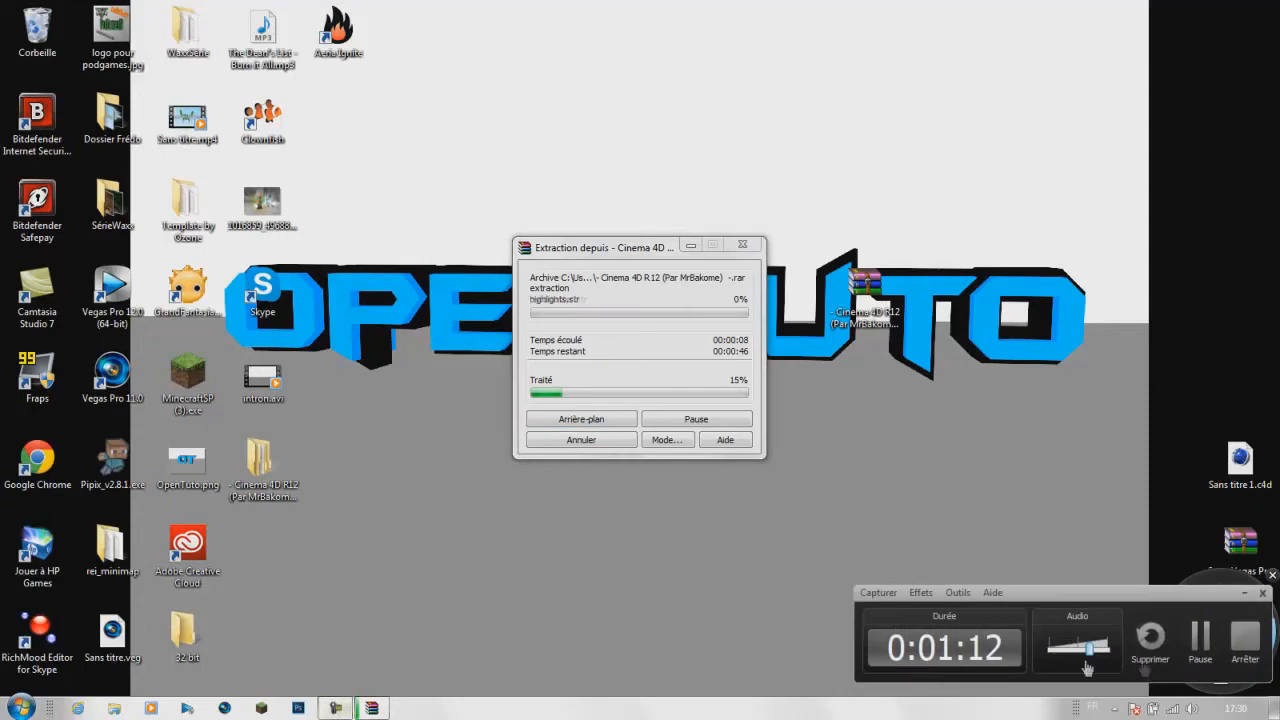
click(1201, 636)
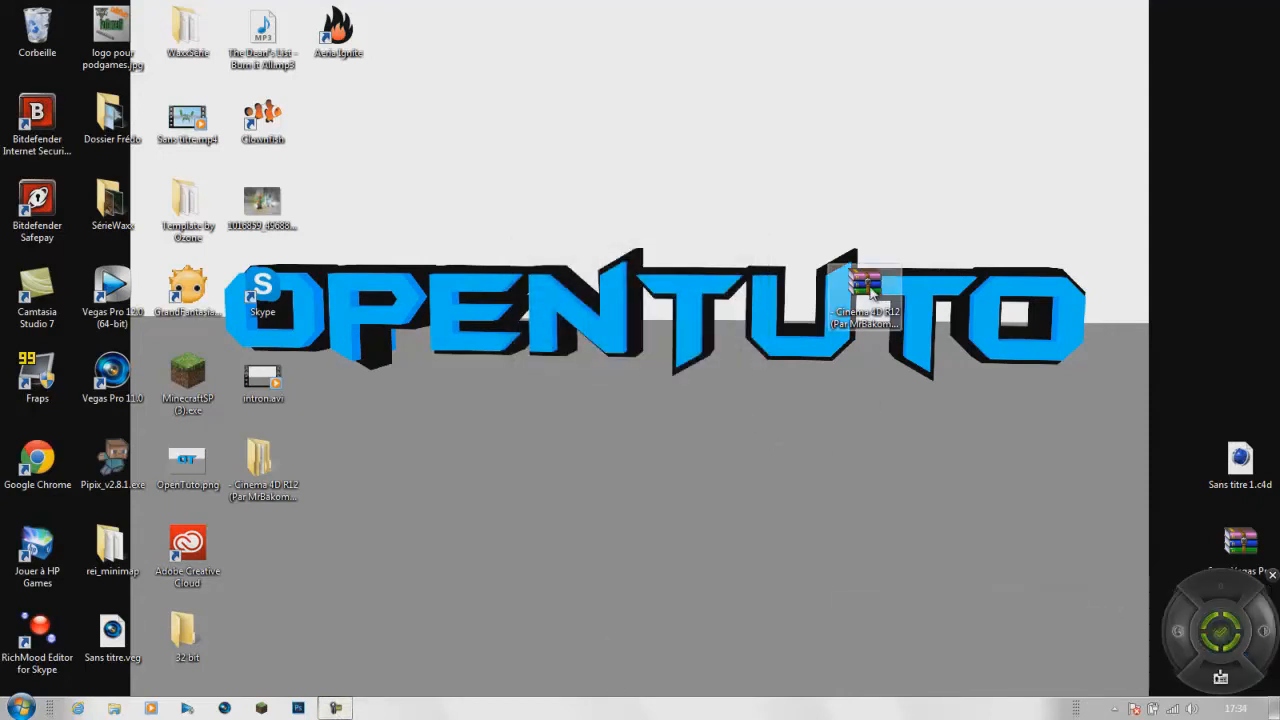
Step: Open the extracted Cinema 4D R12 folder on the desktop and enter its inner program folder
click(261, 472)
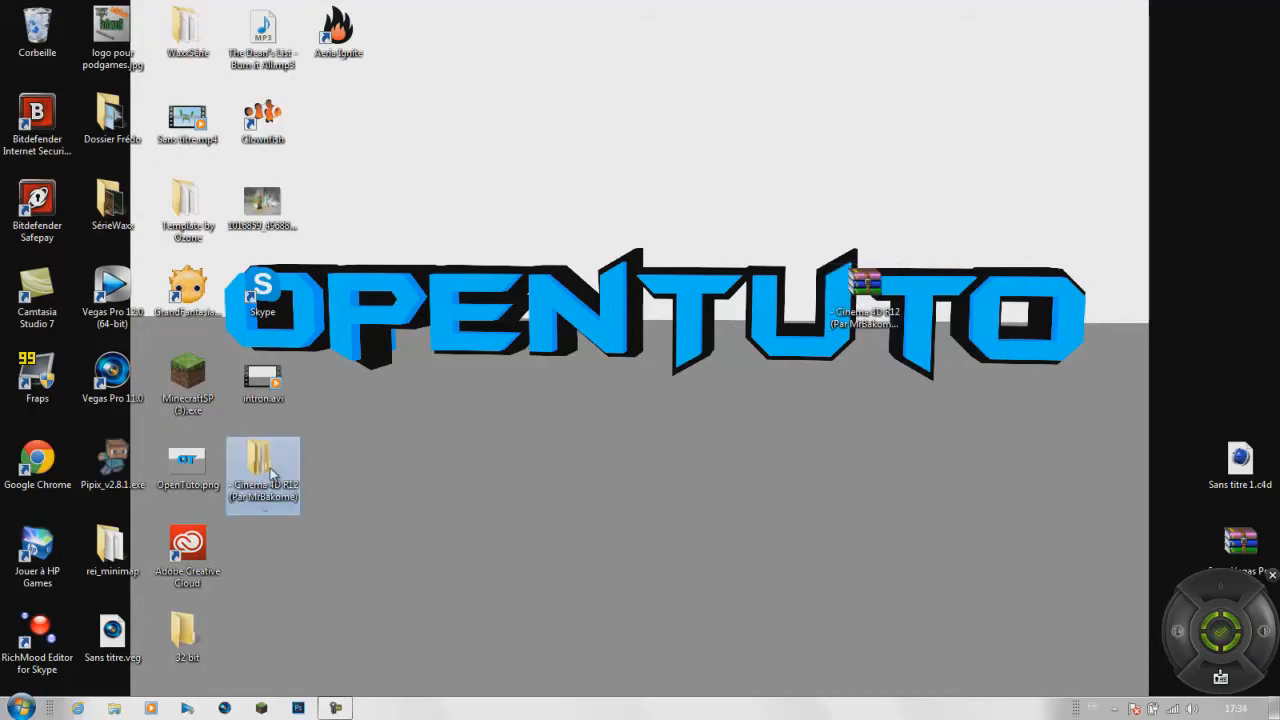
double_click(270, 474)
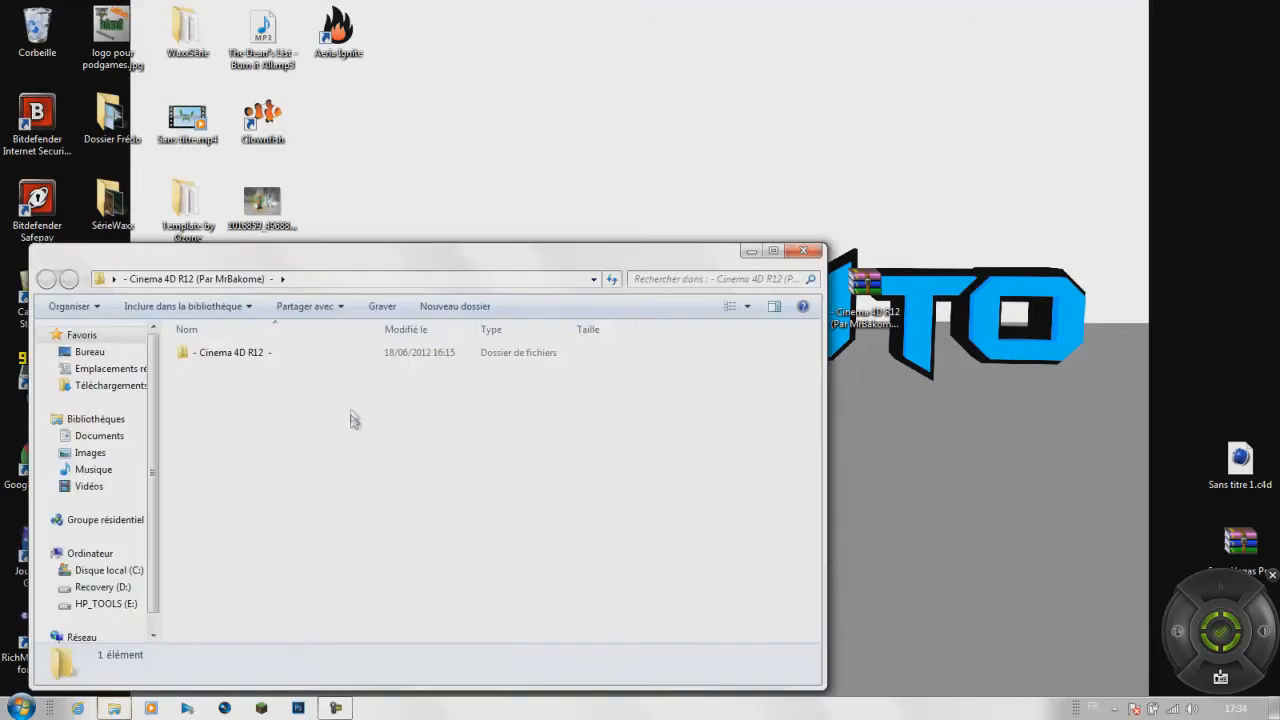
drag(251, 256, 586, 140)
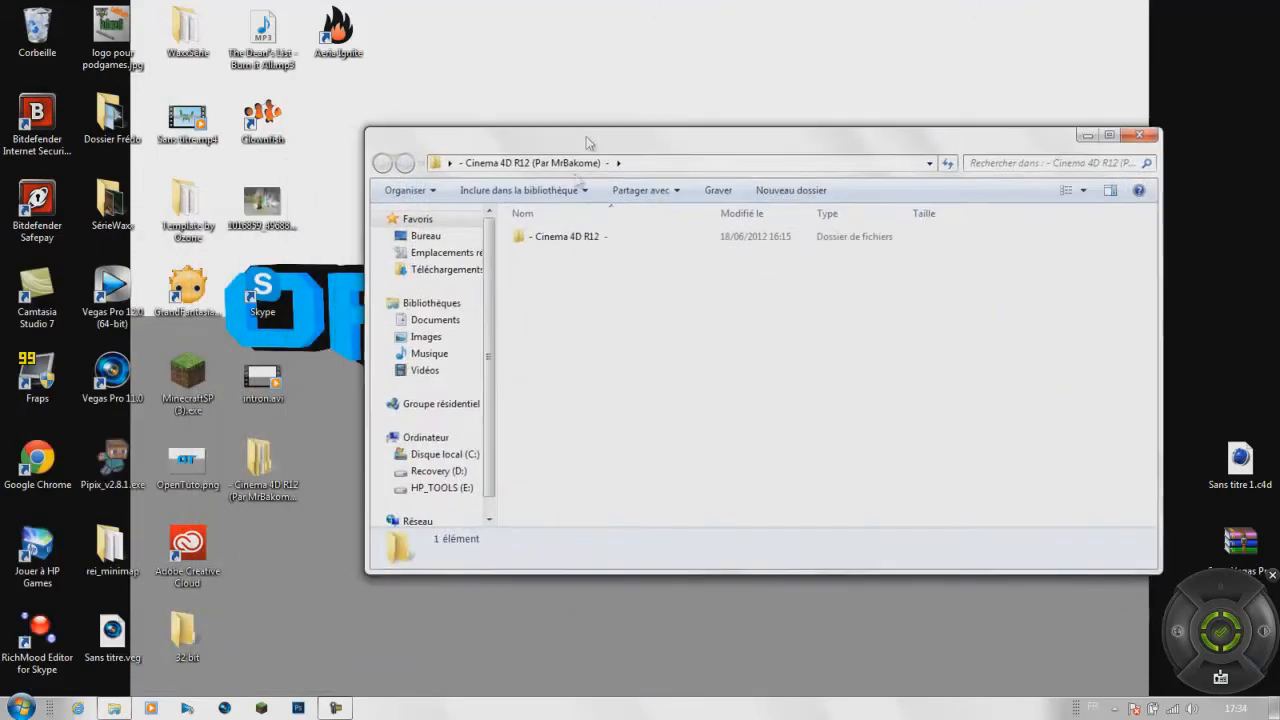
click(565, 240)
double_click(565, 240)
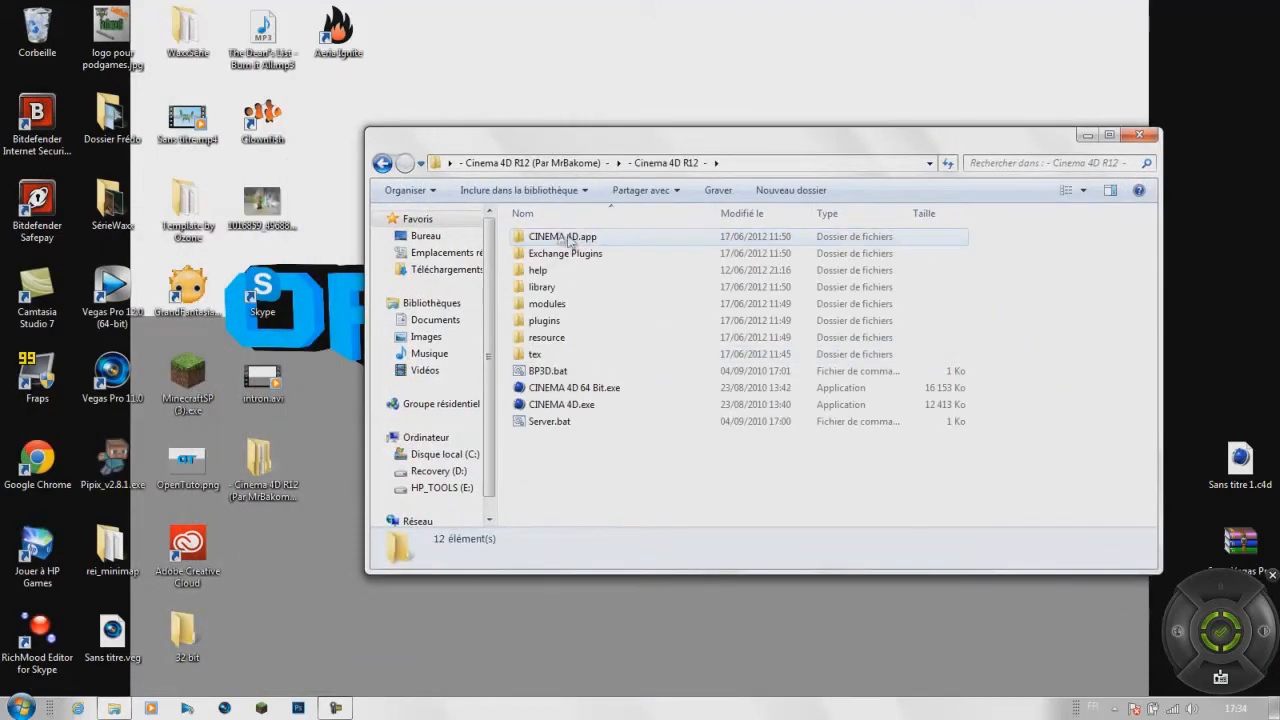
Step: Pin the 32-bit CINEMA 4D.exe, rather than the 64-bit version, to the taskbar
click(545, 404)
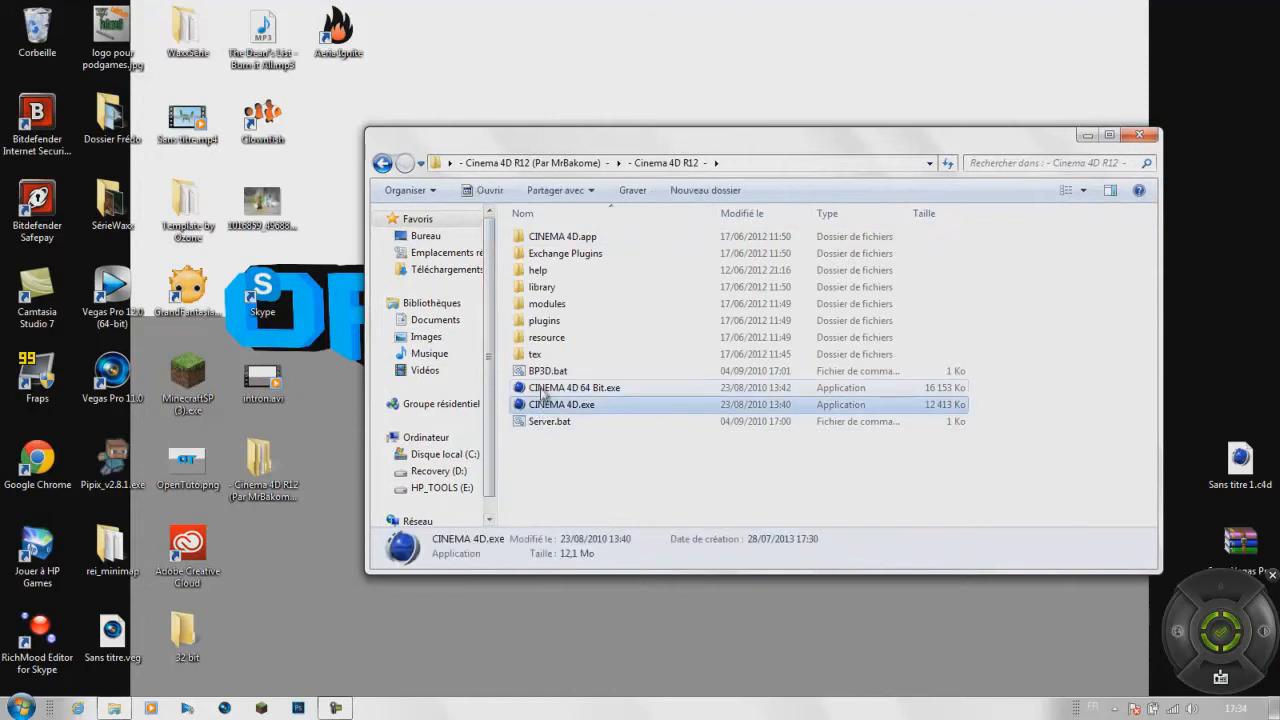
click(541, 390)
click(538, 406)
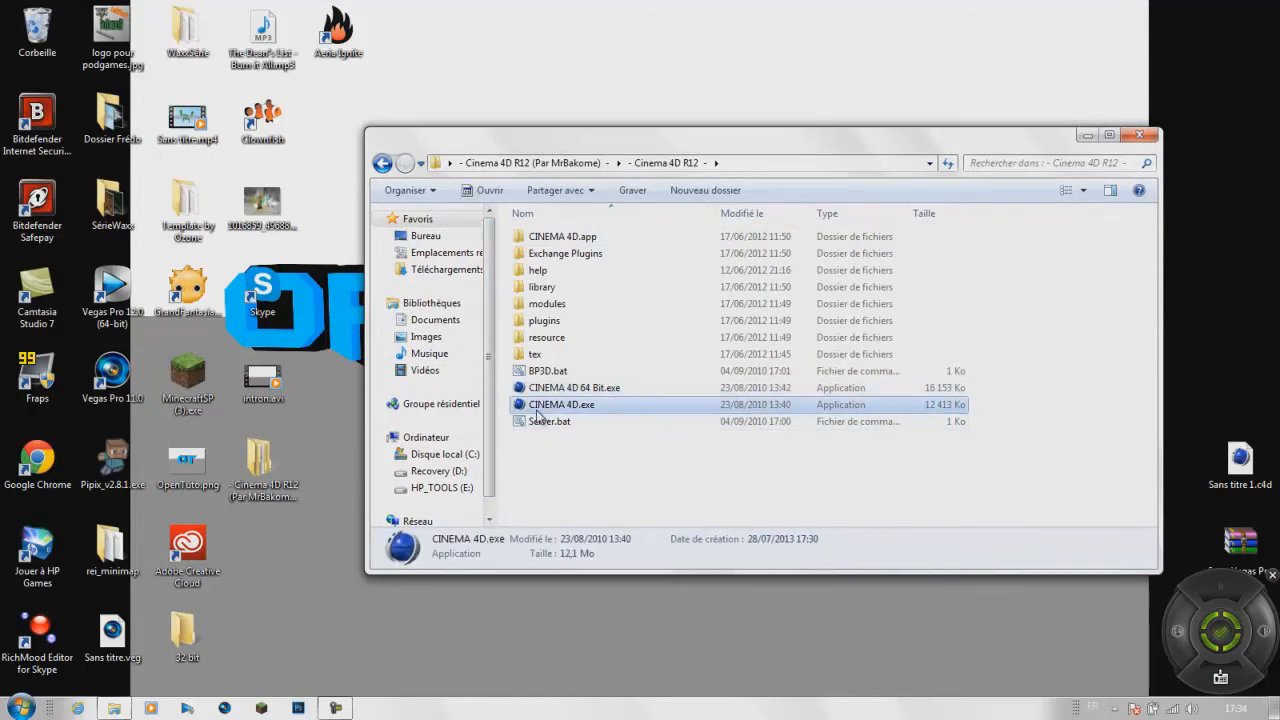
click(543, 390)
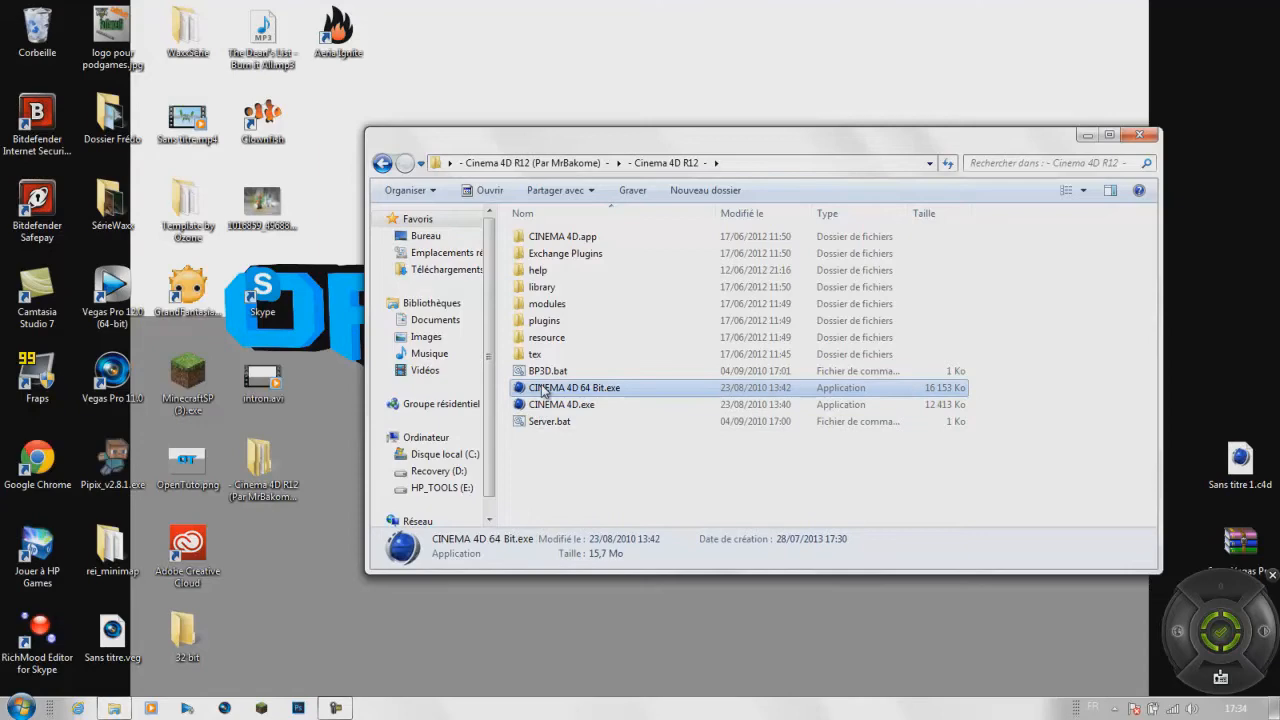
drag(675, 139, 666, 107)
click(580, 373)
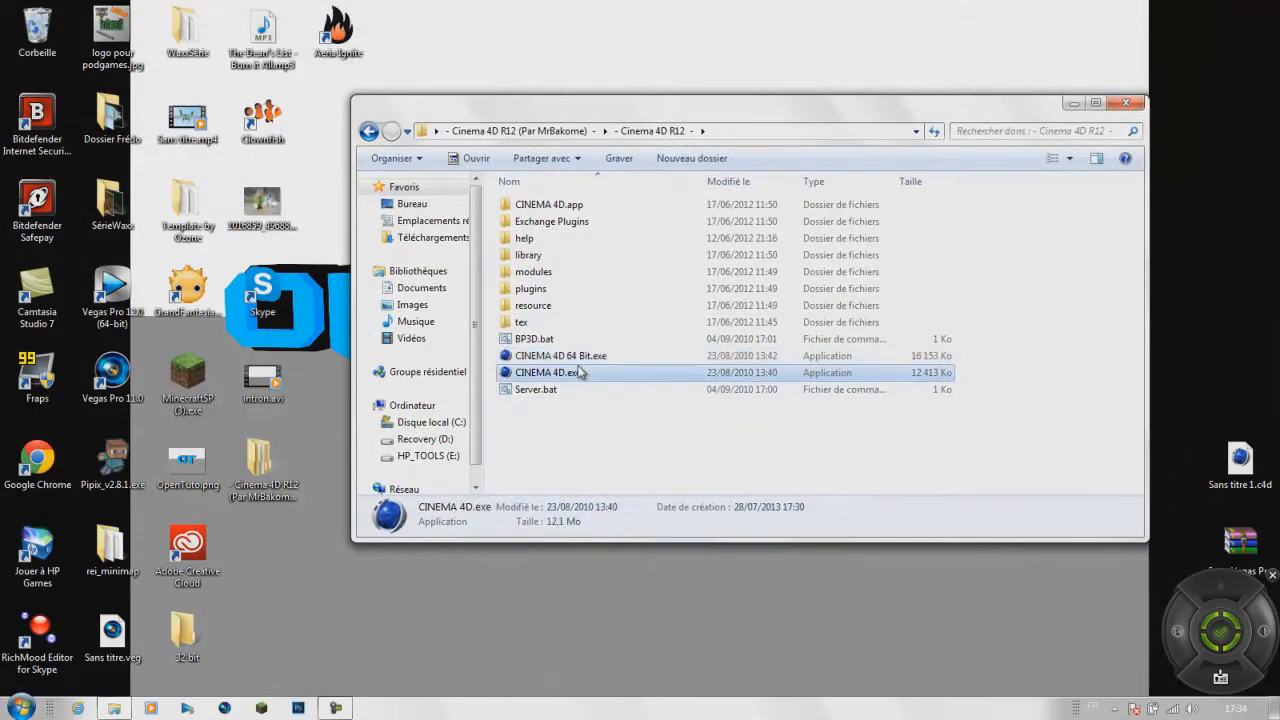
drag(544, 372, 385, 711)
Step: Move the Thrausi 1.22 R12 folder from the plugins folder to the desktop and minimize the Explorer window
drag(495, 115, 475, 39)
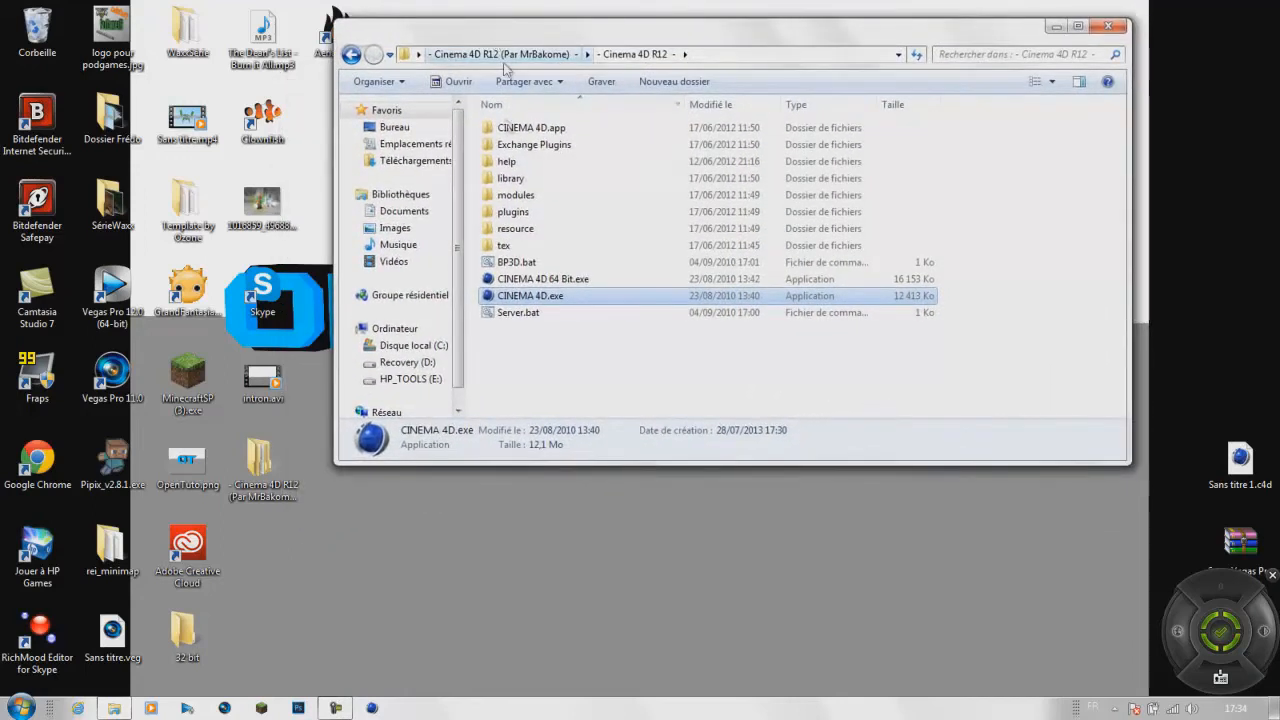
double_click(514, 212)
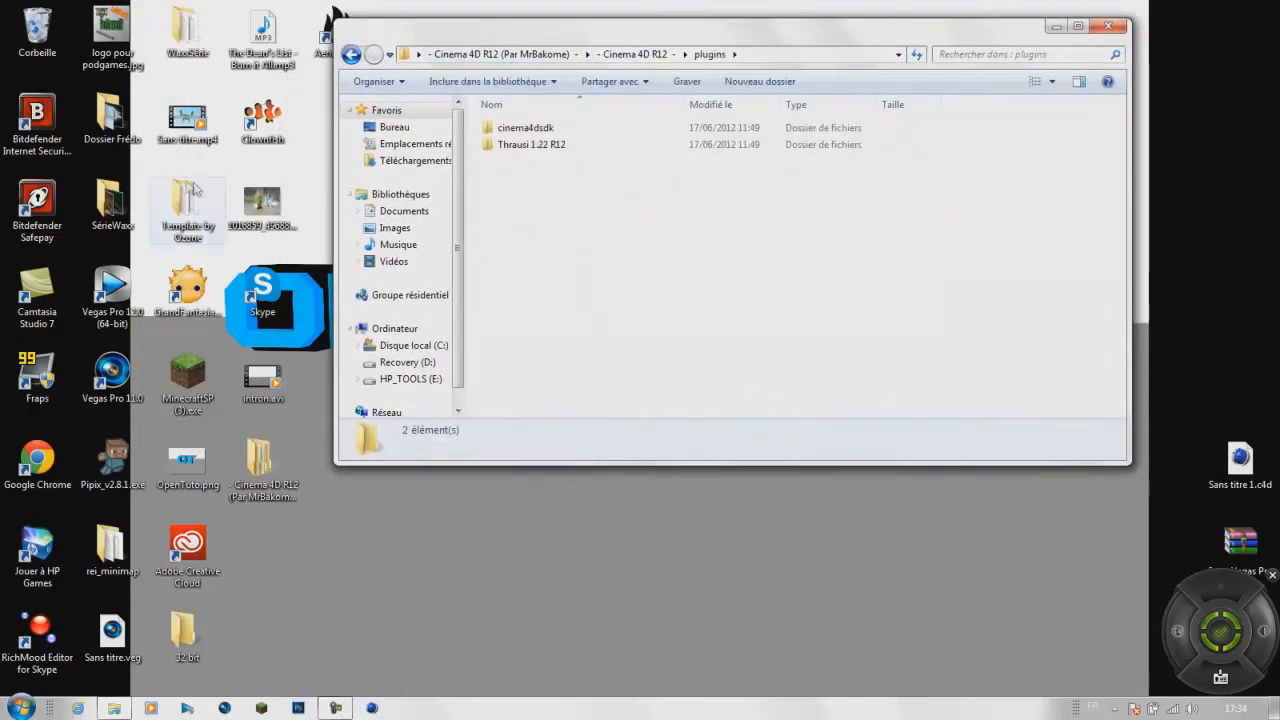
drag(531, 145, 265, 545)
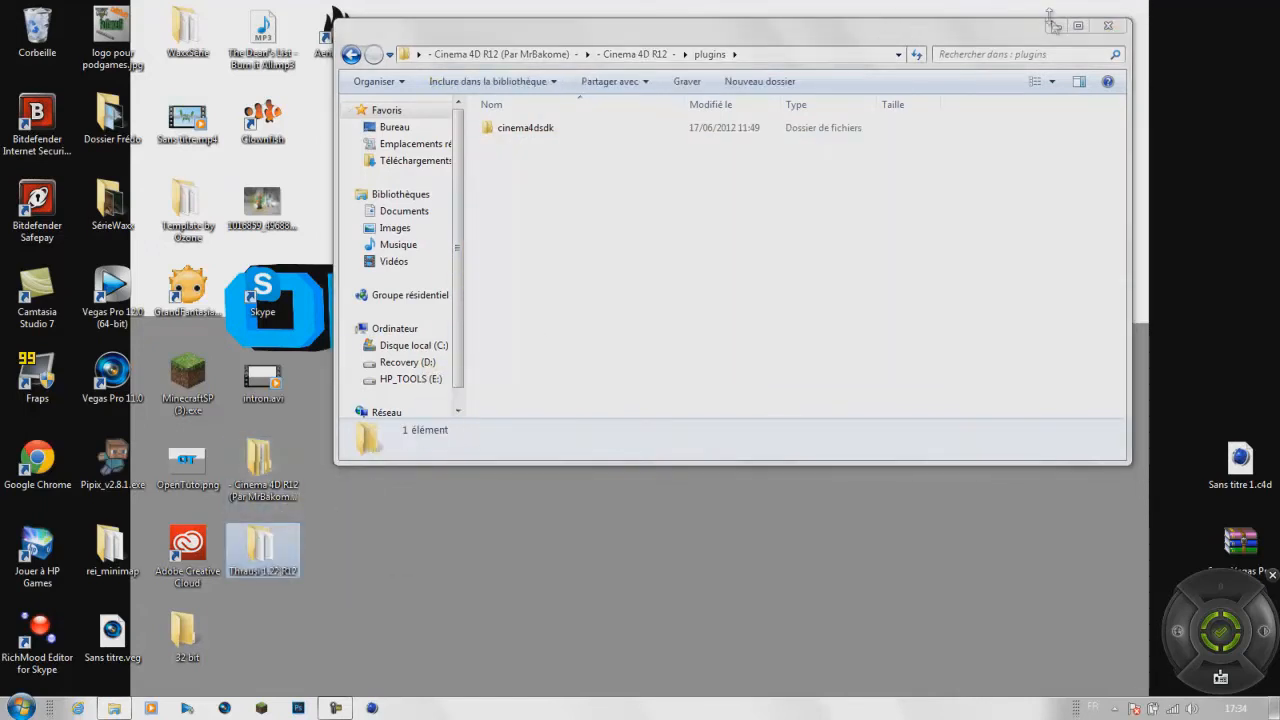
click(1053, 25)
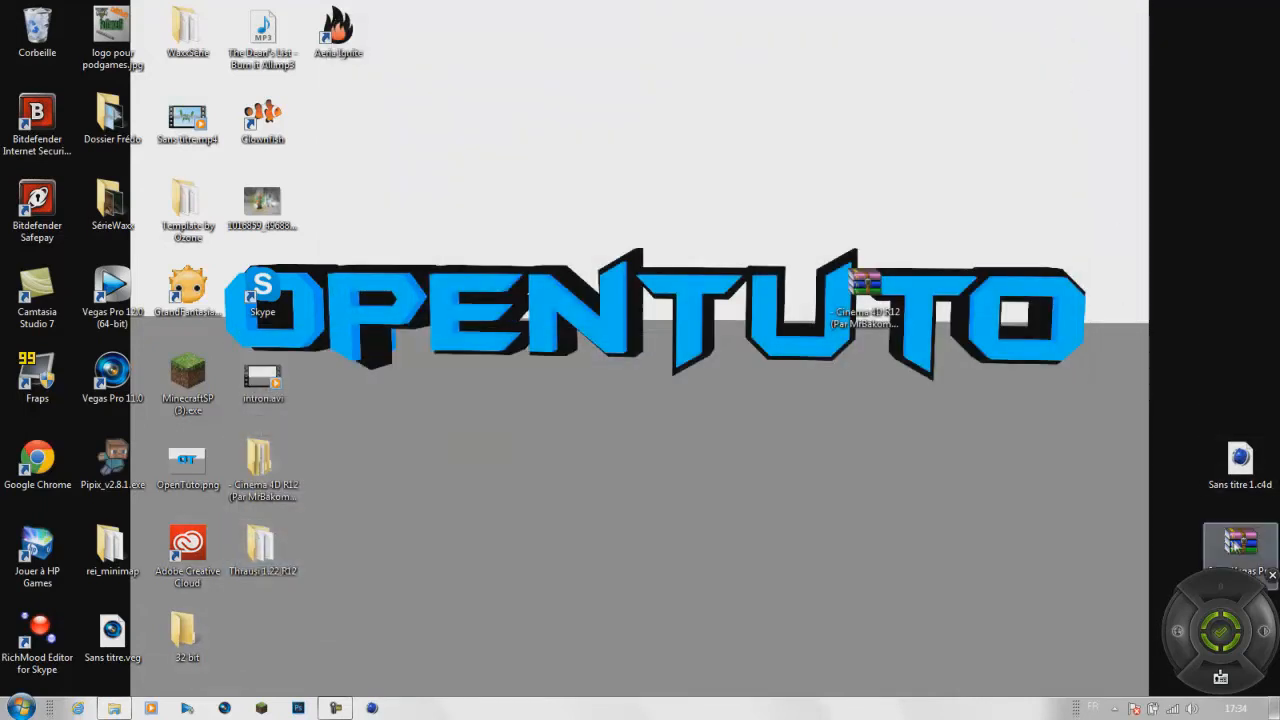
Step: Move the Thrausi 1.22 R12 folder from the desktop back into the Cinema 4D plugins folder
drag(1234, 545, 1230, 517)
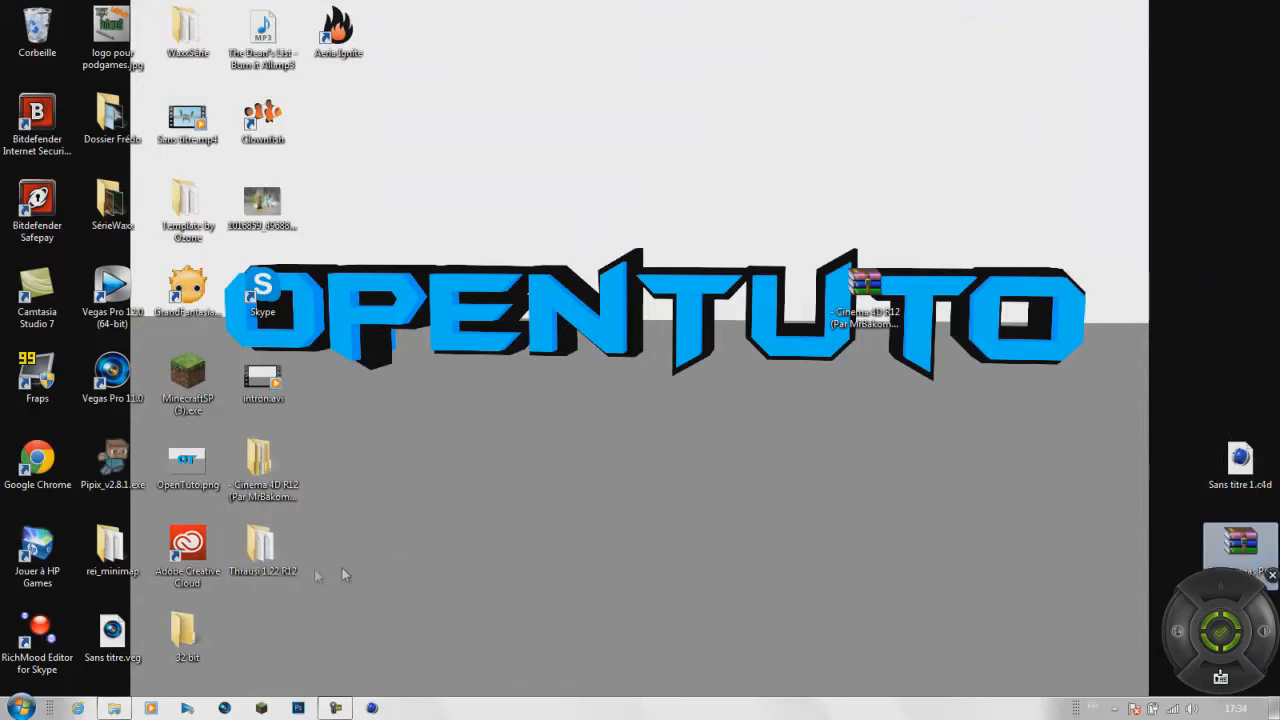
right_click(870, 284)
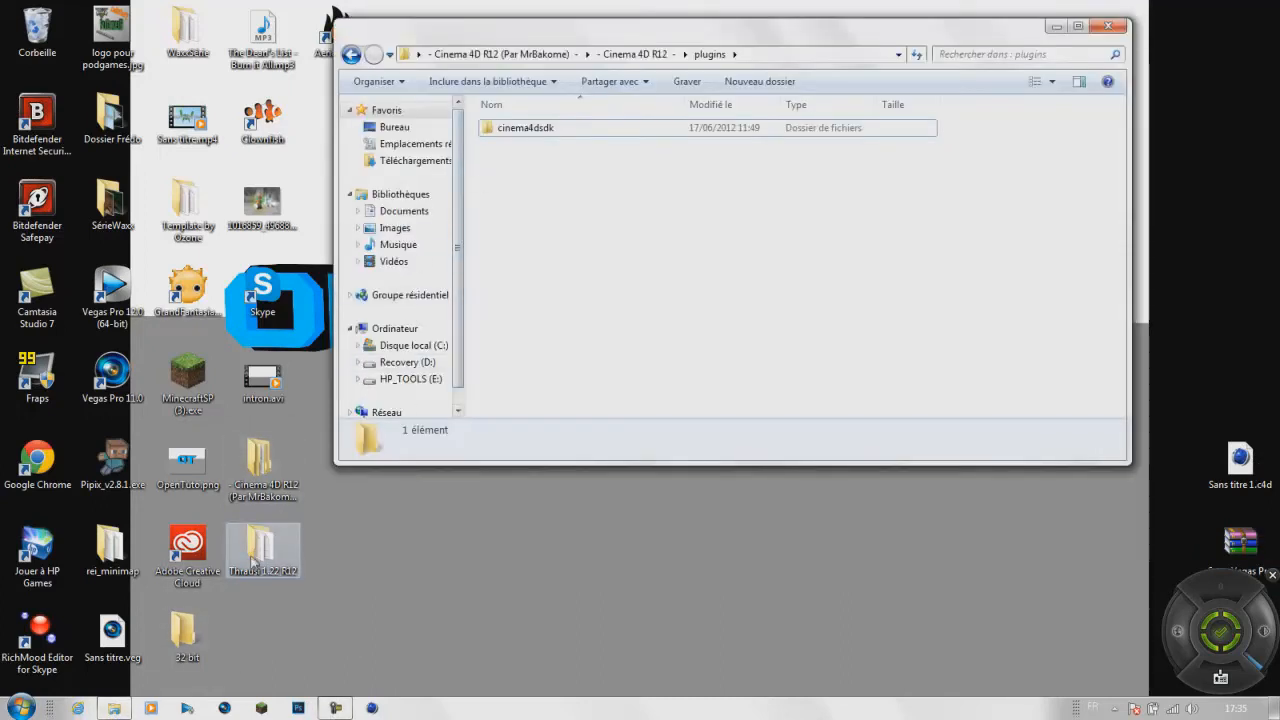
drag(252, 563, 588, 280)
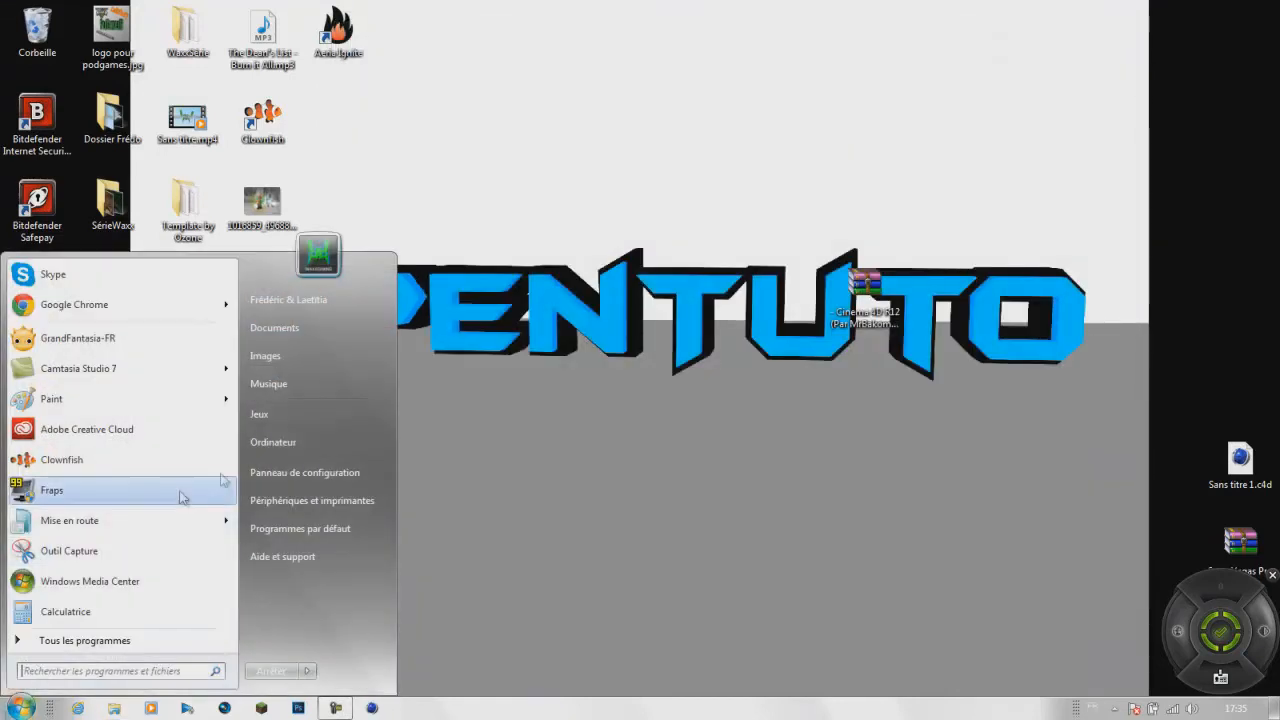
Step: Browse to the MAXON folder under Programmes on drive C:, check for the Thrausi 1.22 R12 folder, and close Explorer
click(261, 448)
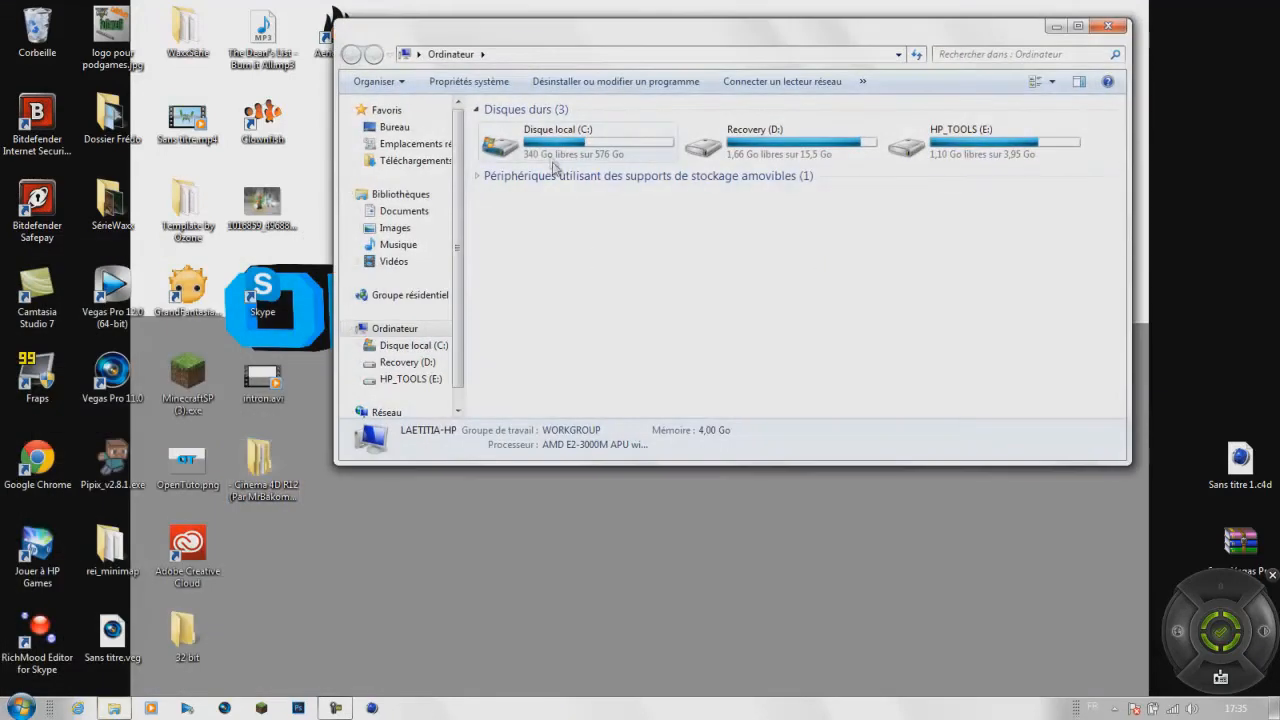
double_click(555, 165)
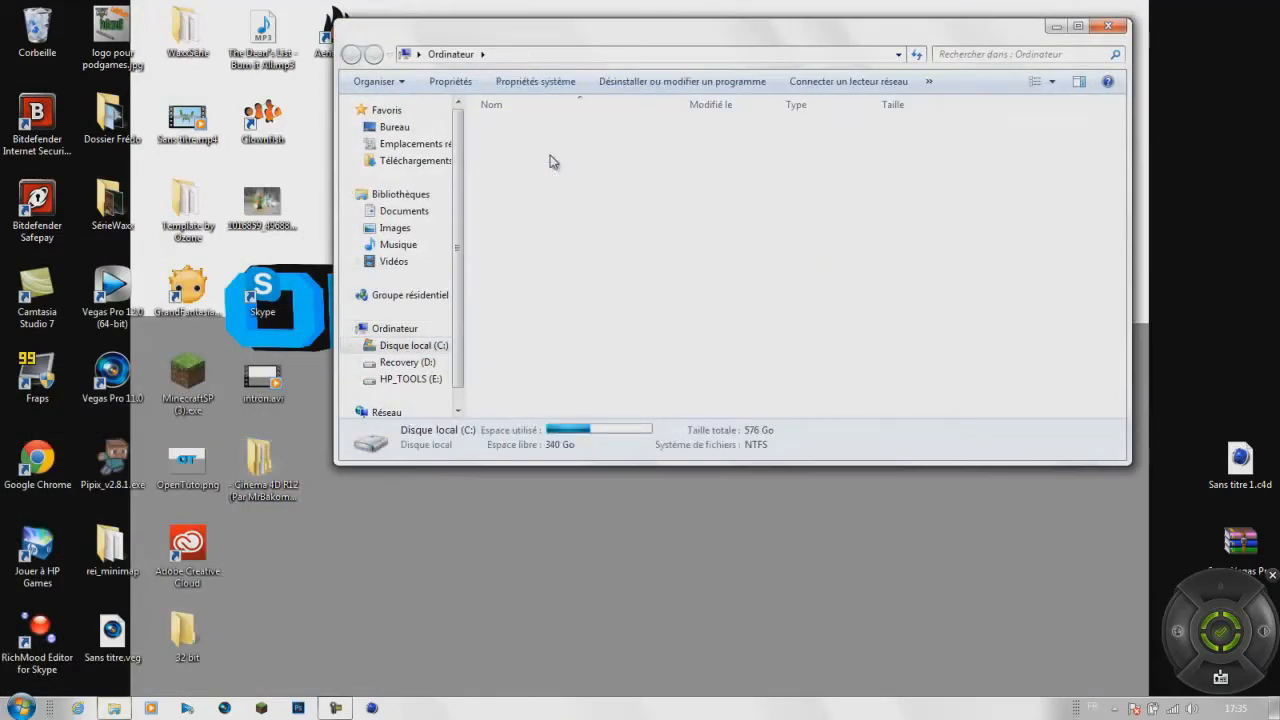
double_click(560, 197)
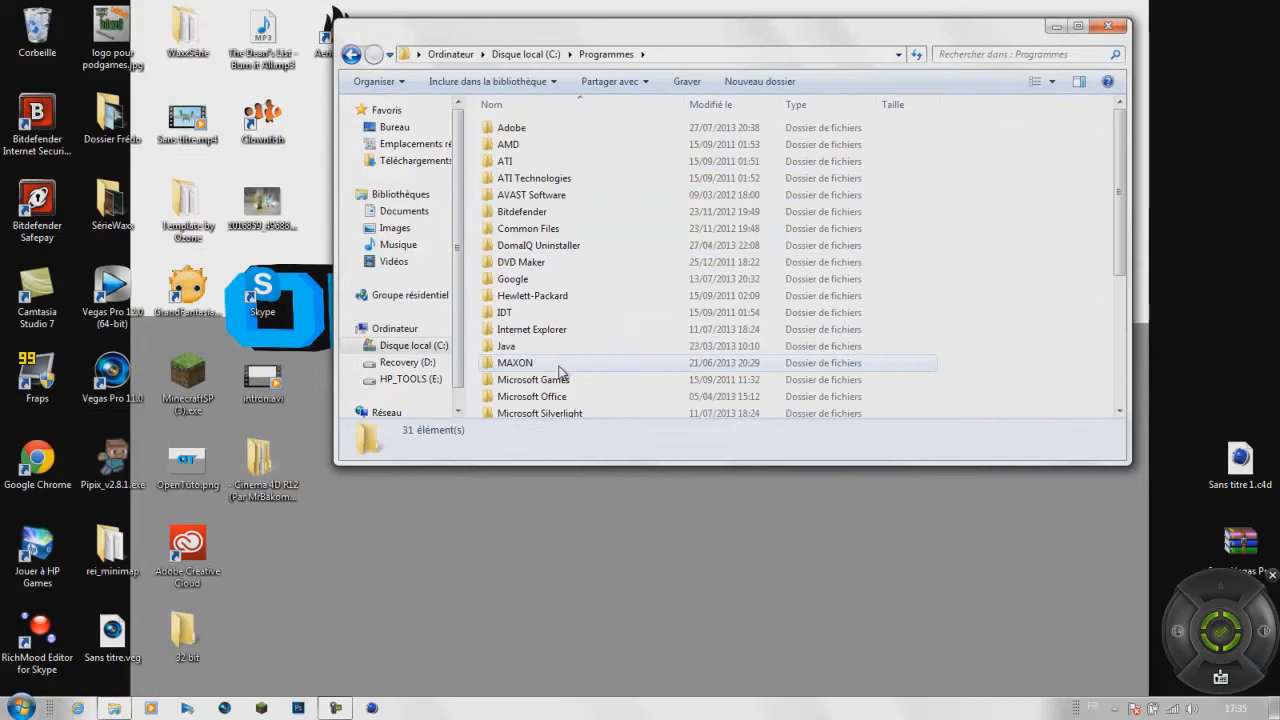
double_click(560, 372)
click(572, 132)
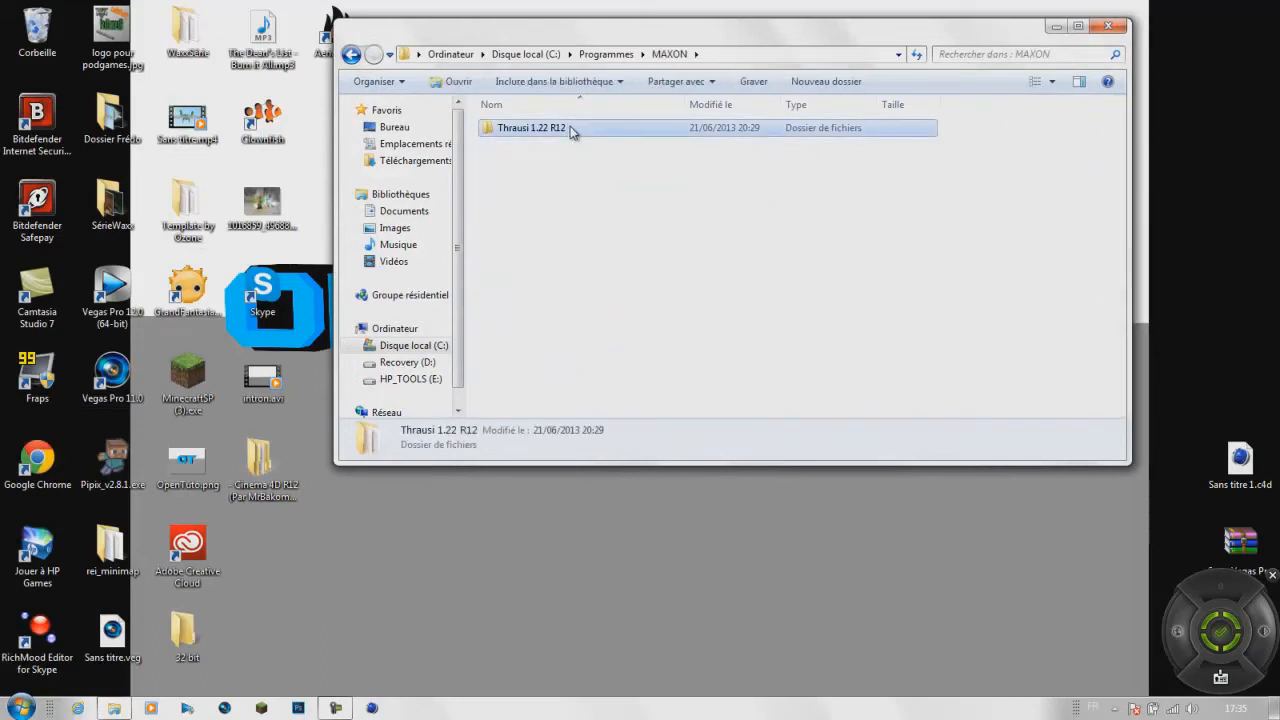
click(1107, 26)
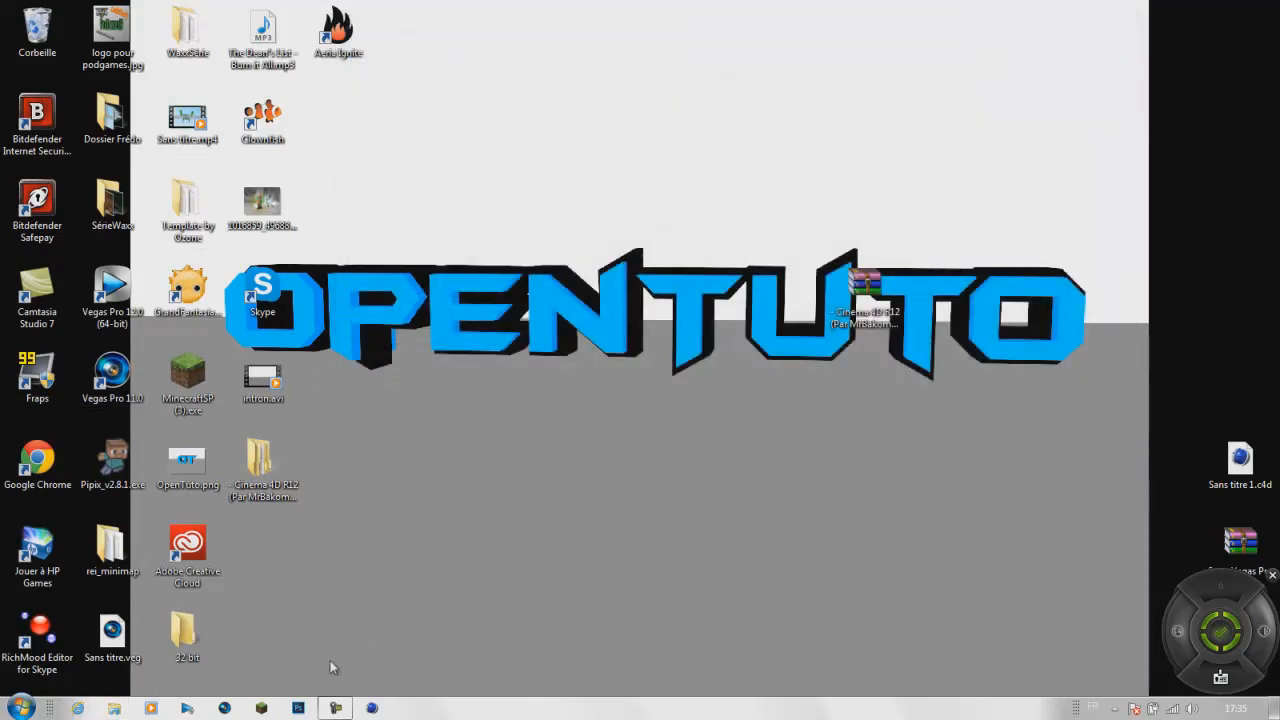
Step: Launch Cinema 4D from its pinned shortcut and minimize its window once it has loaded
click(372, 708)
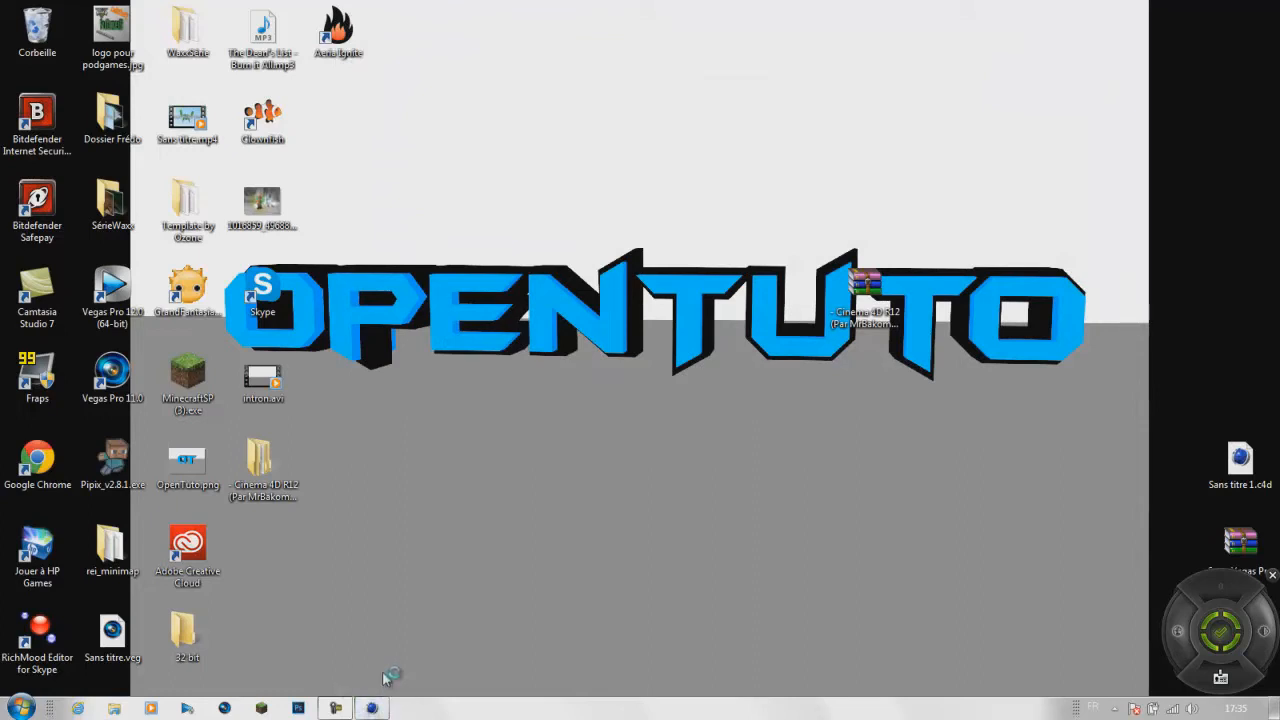
mouse_move(350, 708)
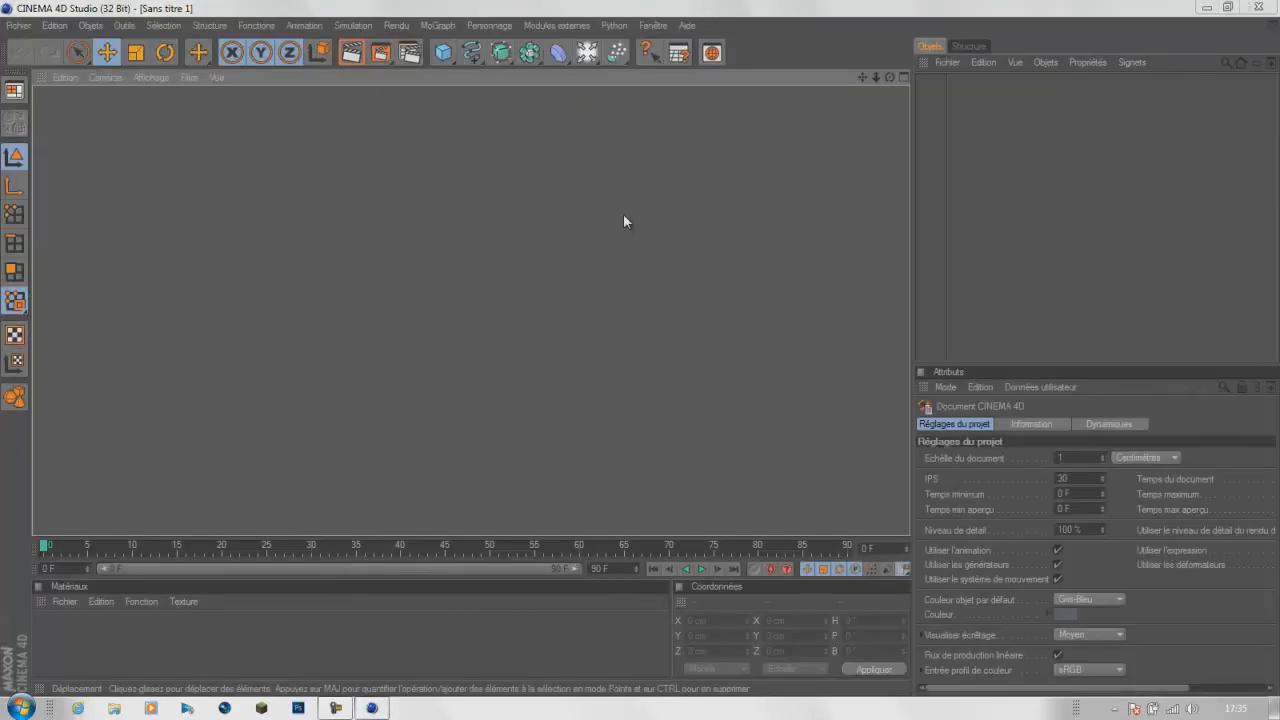
click(1207, 9)
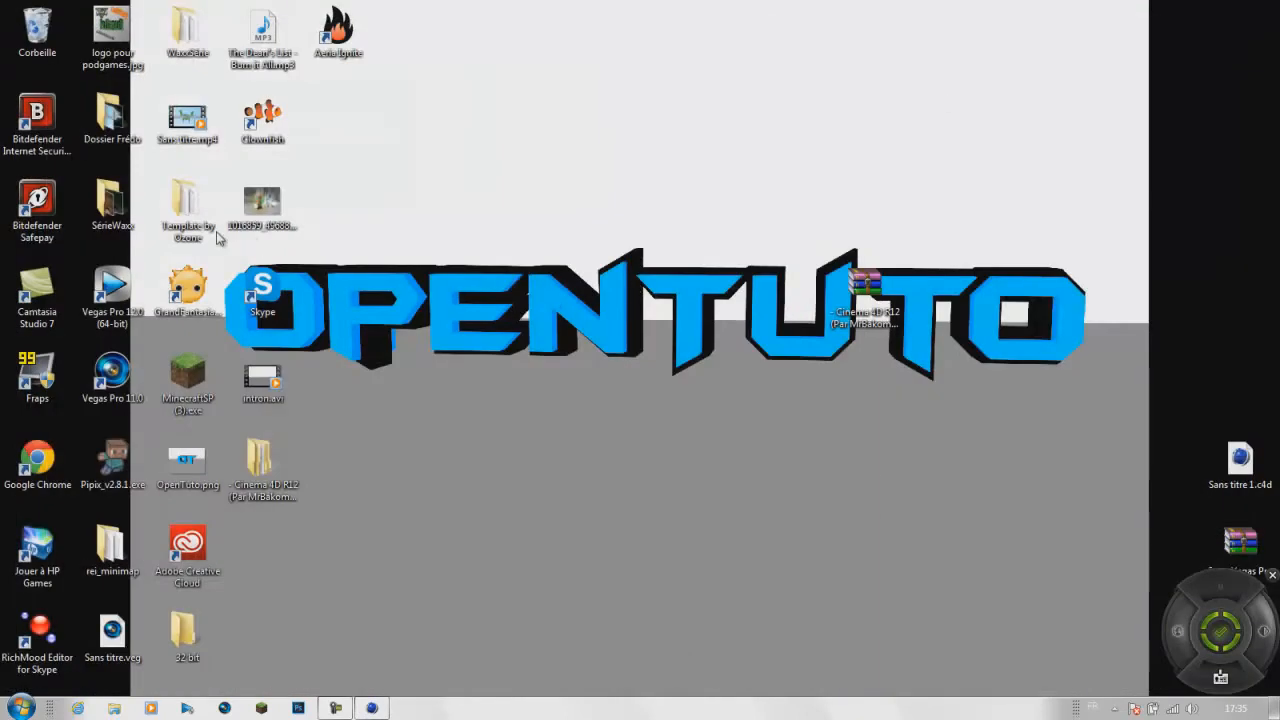
Step: Play the Sans titre.mp4 intro video from the desktop and close the media player
mouse_move(219, 248)
mouse_down()
mouse_move(428, 368)
mouse_move(1077, 360)
mouse_move(1134, 371)
mouse_move(594, 343)
mouse_move(230, 258)
mouse_up()
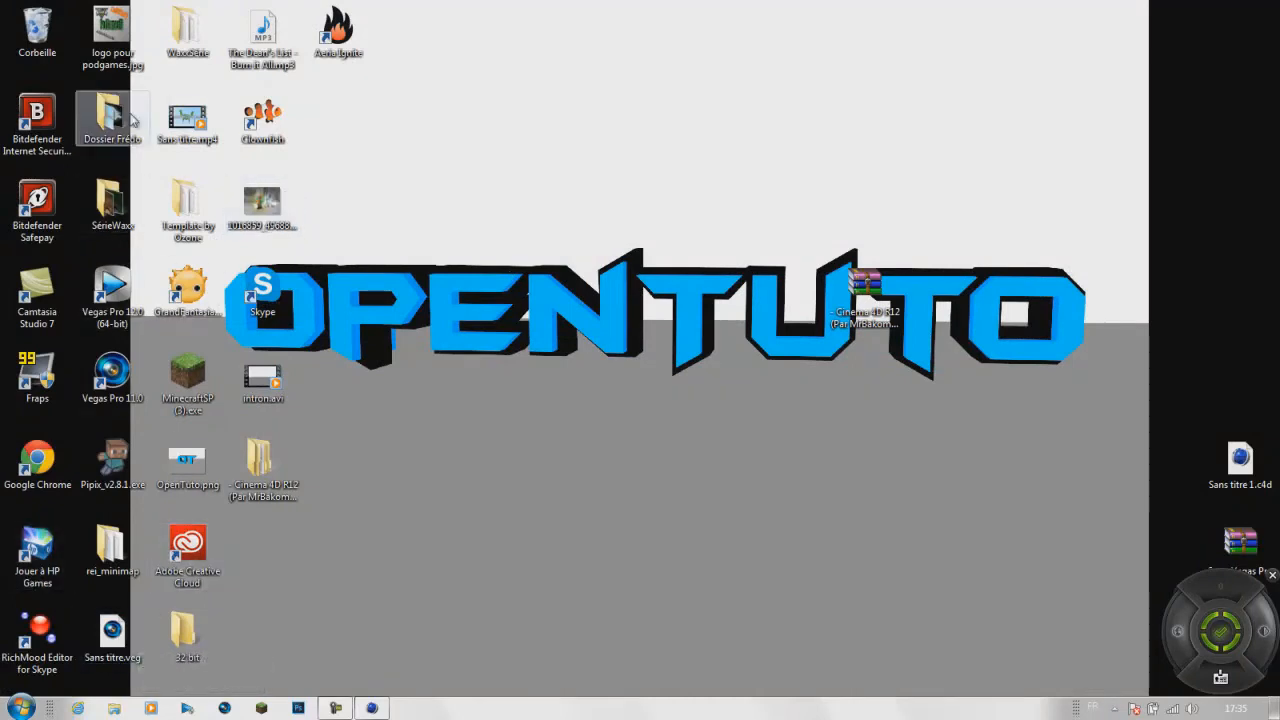
click(188, 120)
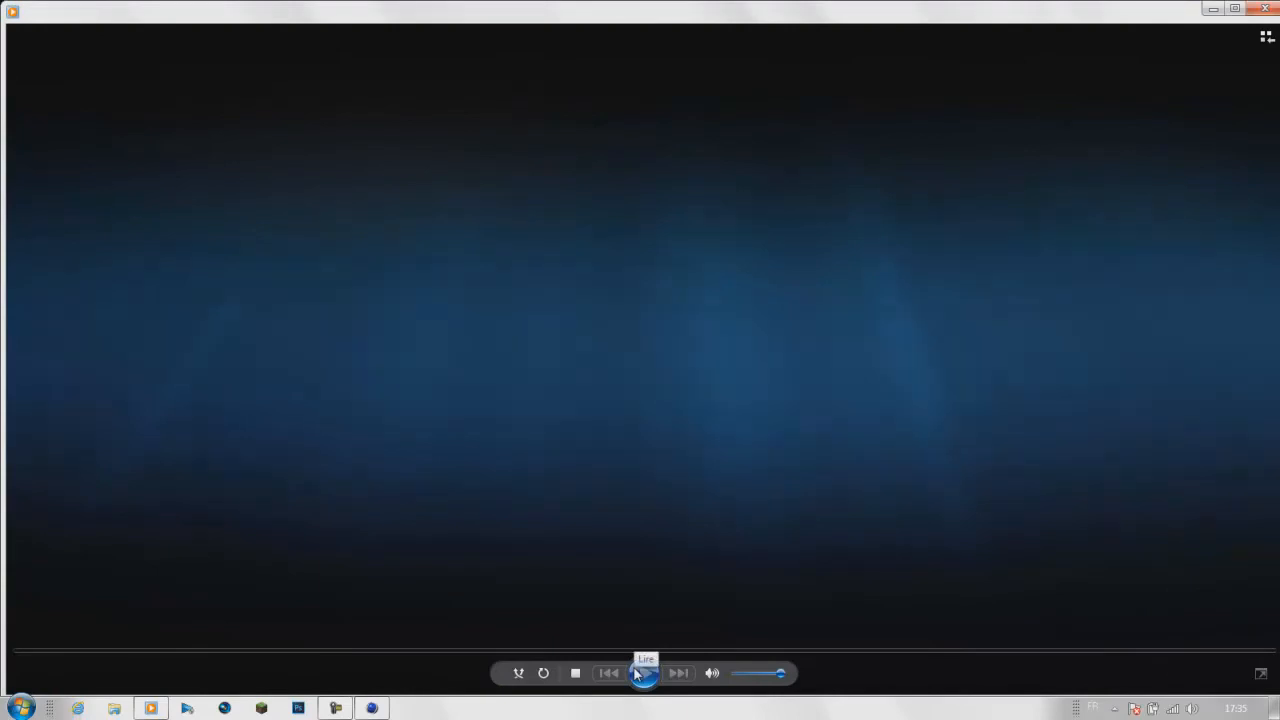
click(640, 673)
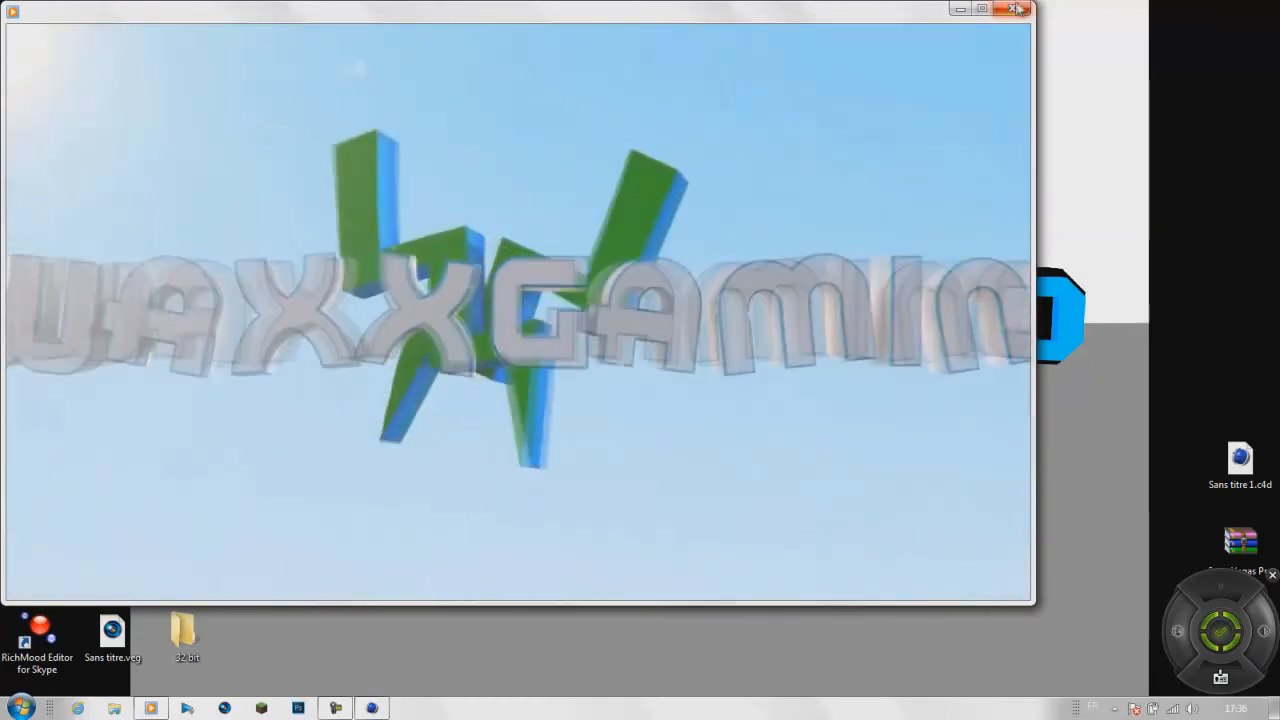
click(1016, 9)
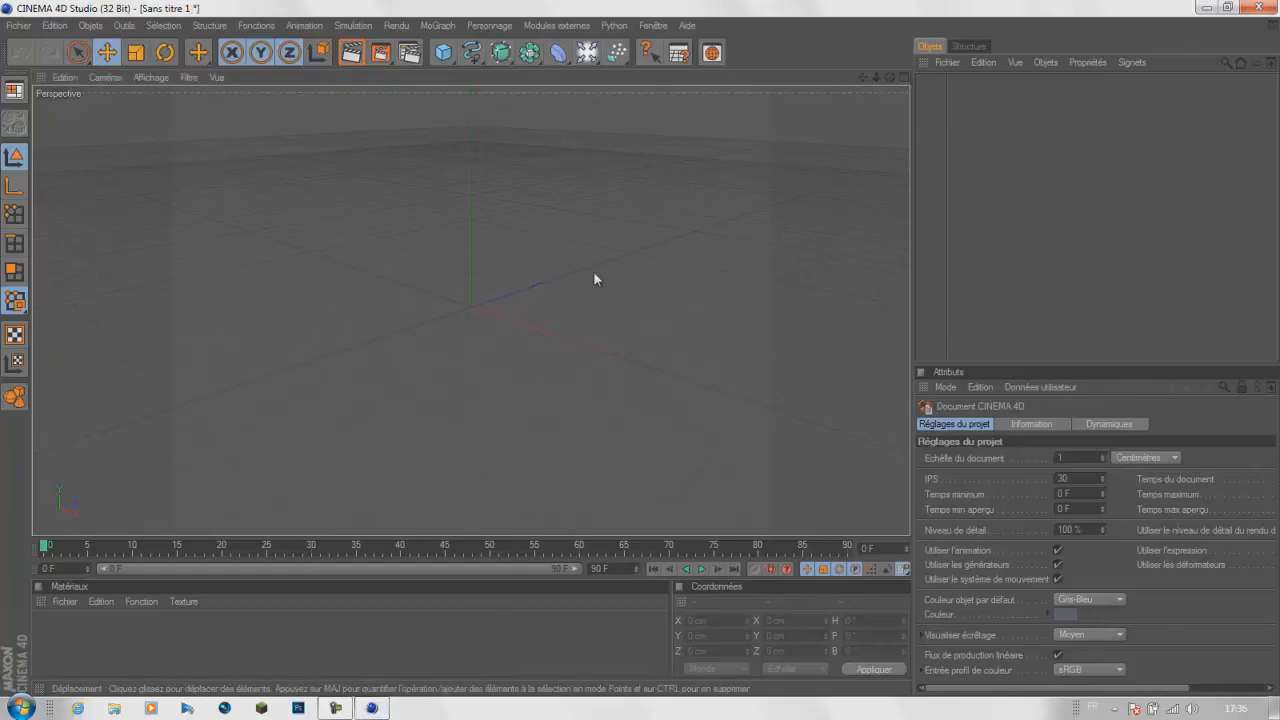
Step: Add a cube to the Cinema 4D scene and rotate its heading to about 26.5°
drag(443, 52, 468, 64)
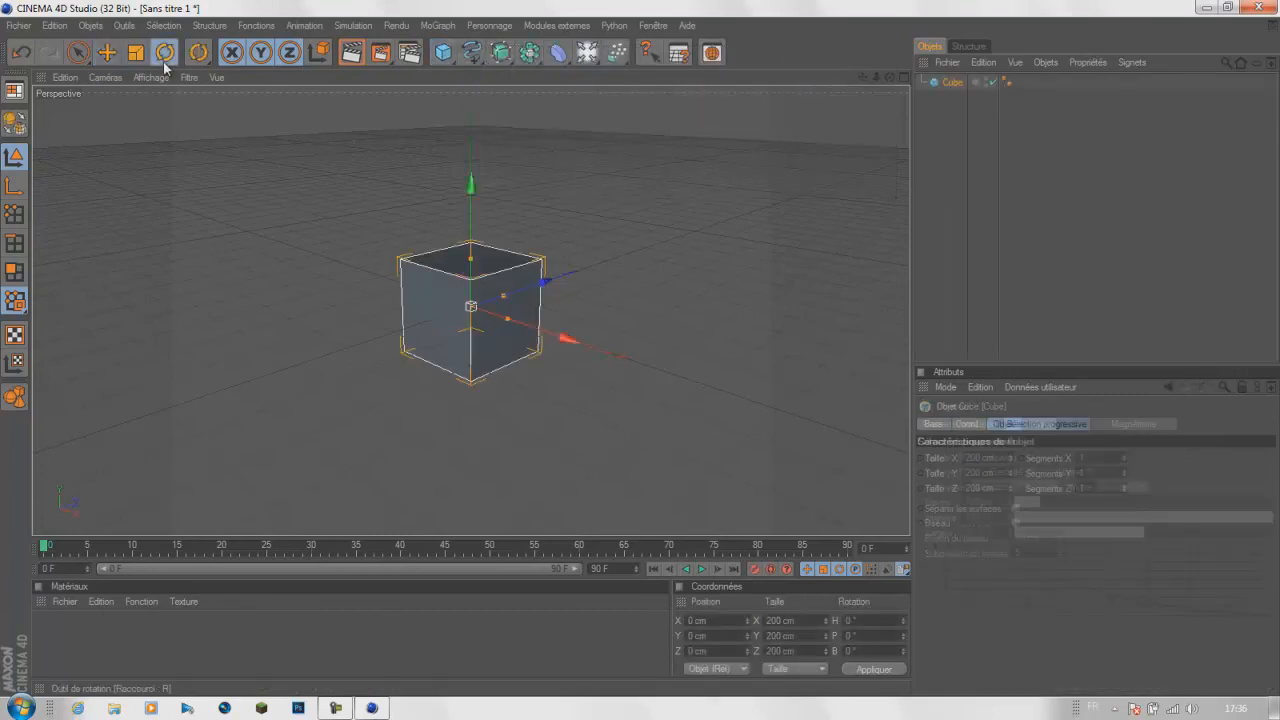
drag(491, 334, 544, 346)
Step: Raise the cube to about 111 cm in Y and stretch it to about 716 cm in X and 448 cm in Y
click(115, 55)
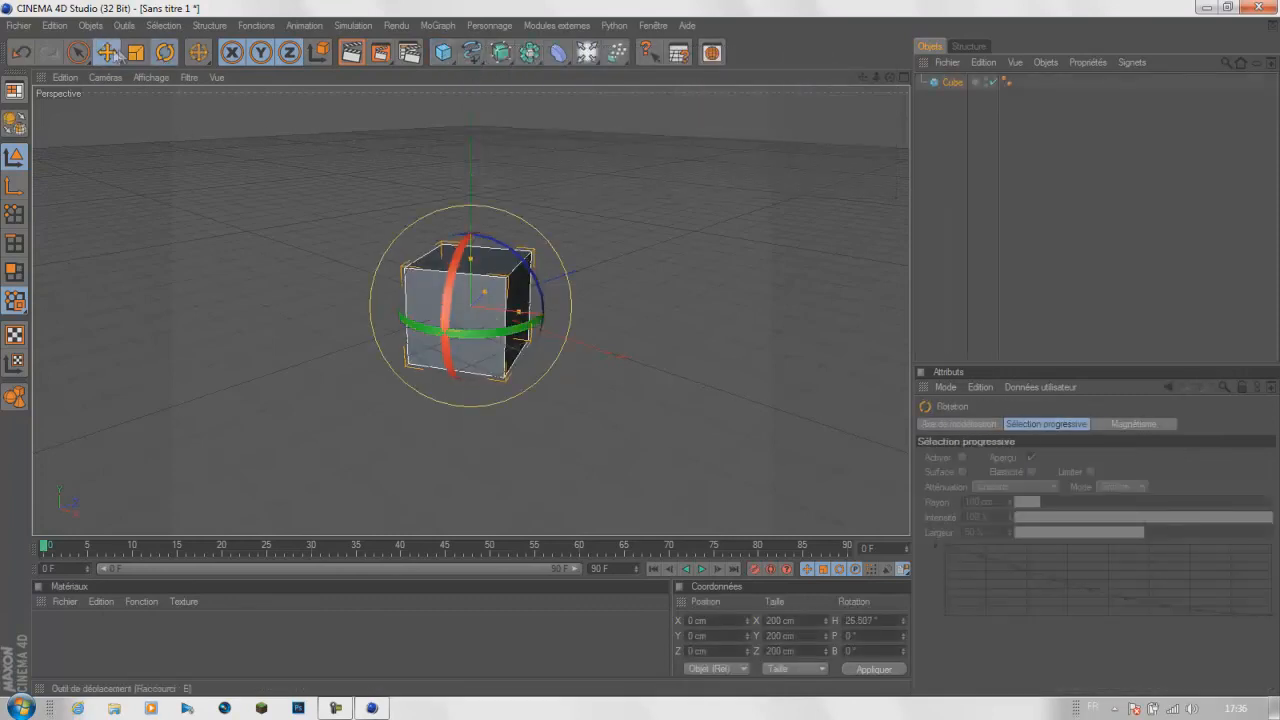
drag(472, 248, 654, 357)
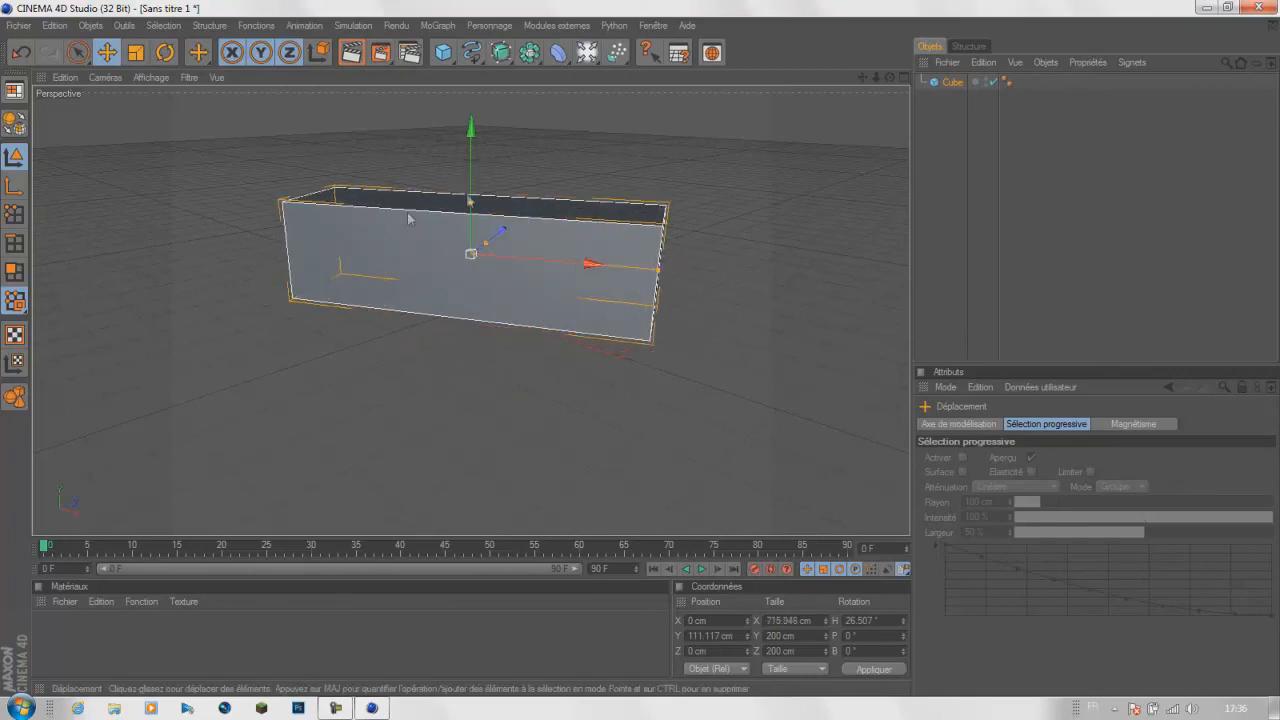
drag(470, 202, 470, 133)
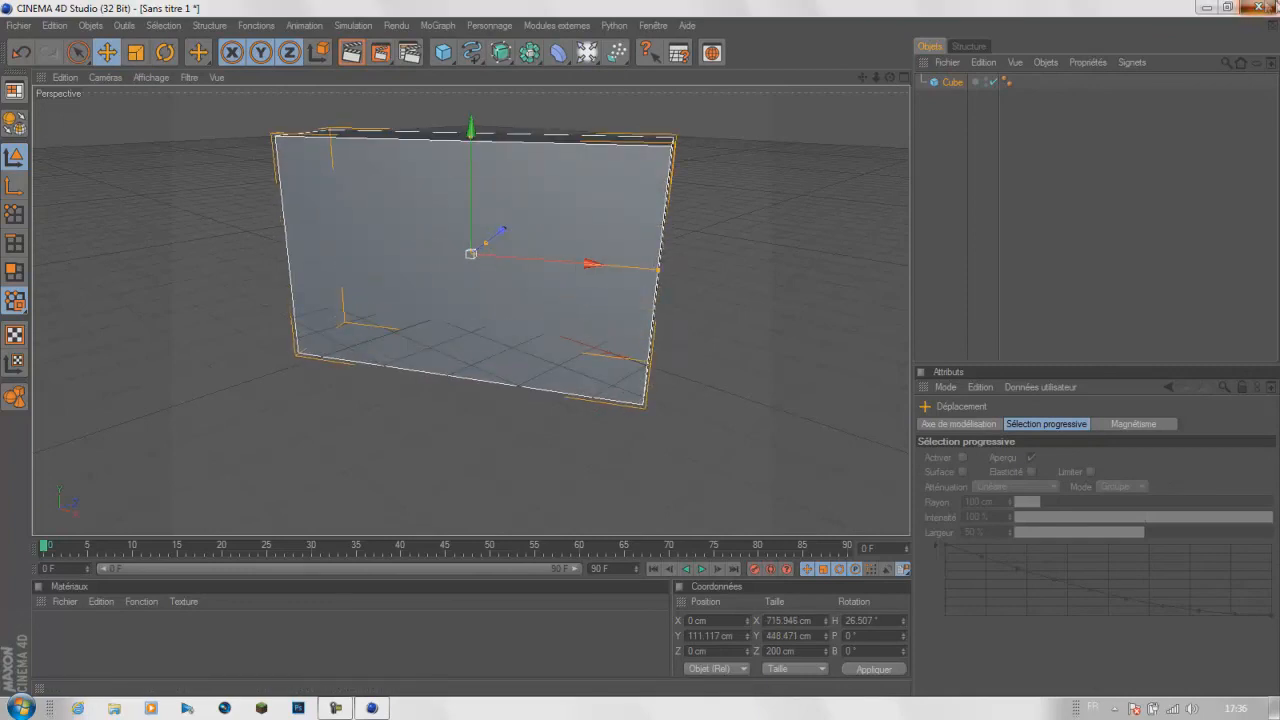
Step: Close Cinema 4D without saving the cube scene
click(1262, 6)
click(712, 411)
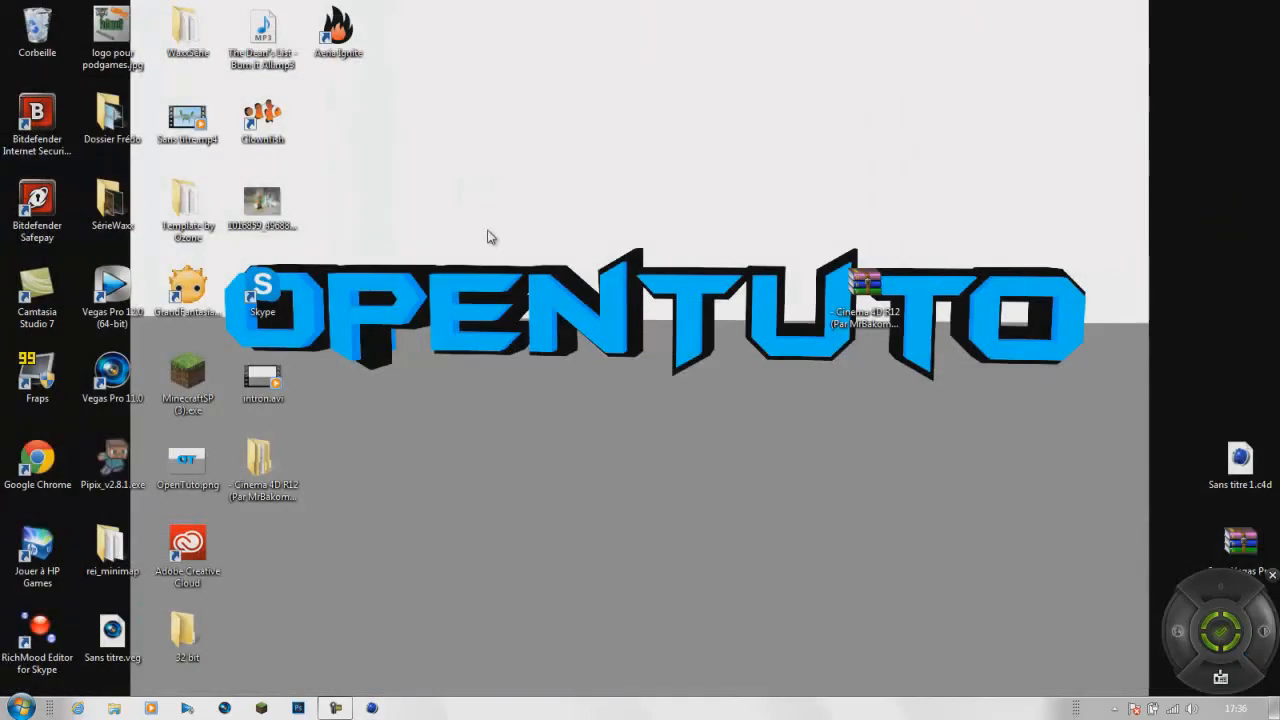
drag(1084, 234, 900, 377)
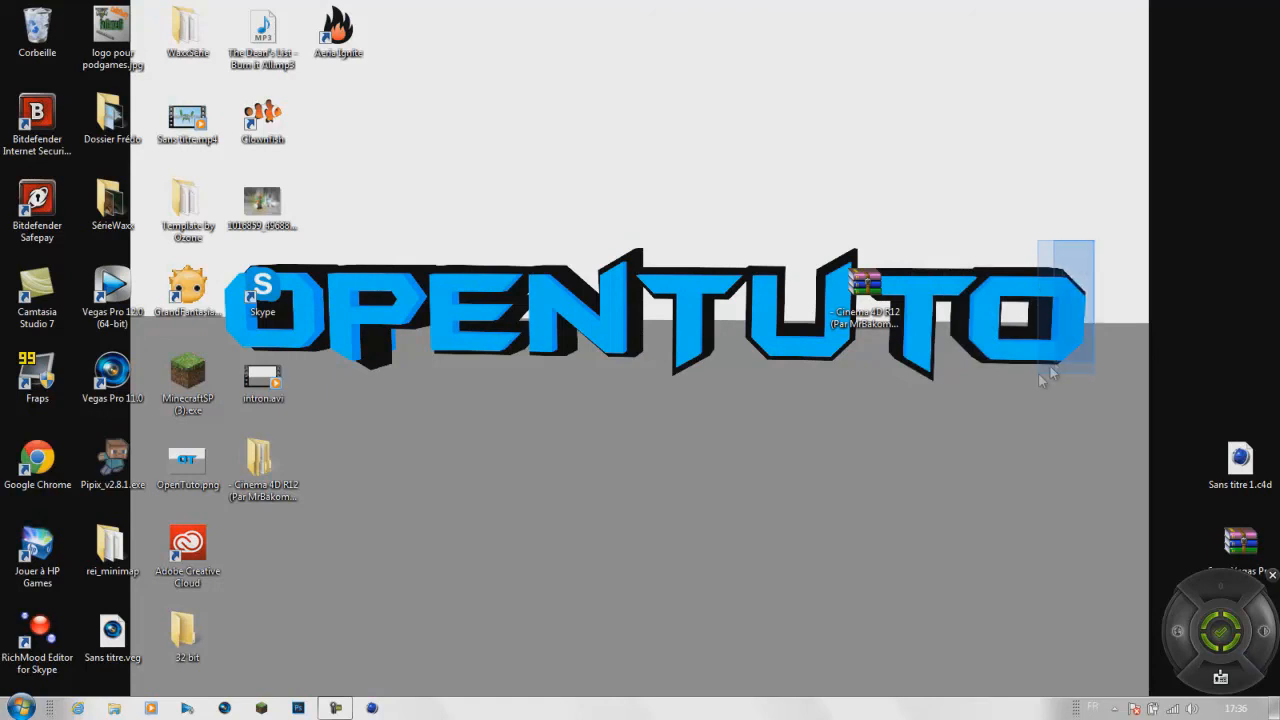